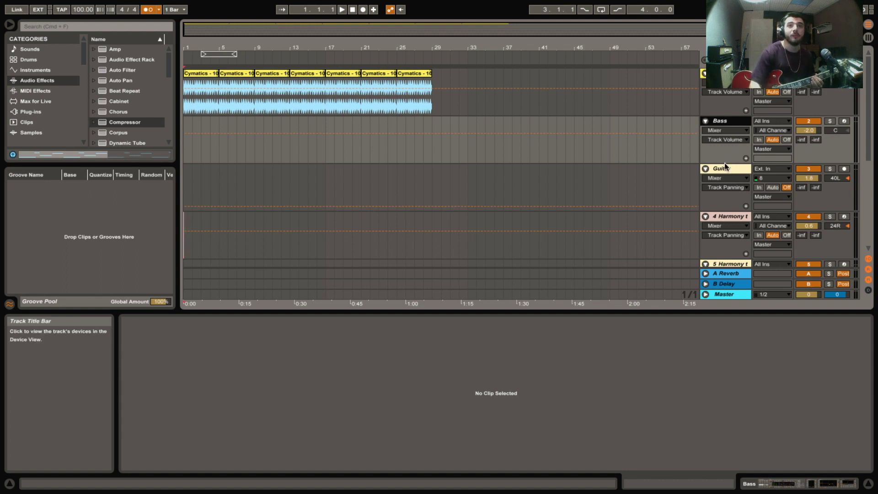
Arm the Guitar track and record a short Guitar-2 take into the arrangement, stopping near bar 5
click(844, 169)
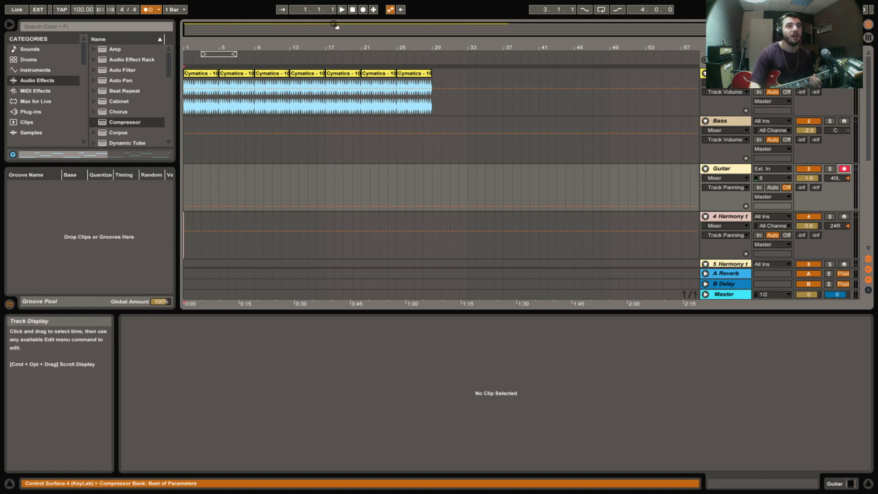
click(363, 10)
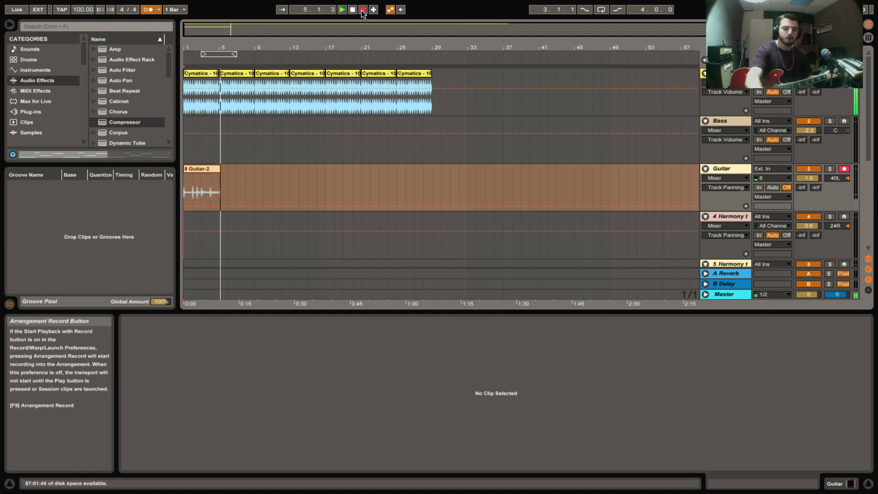
click(363, 10)
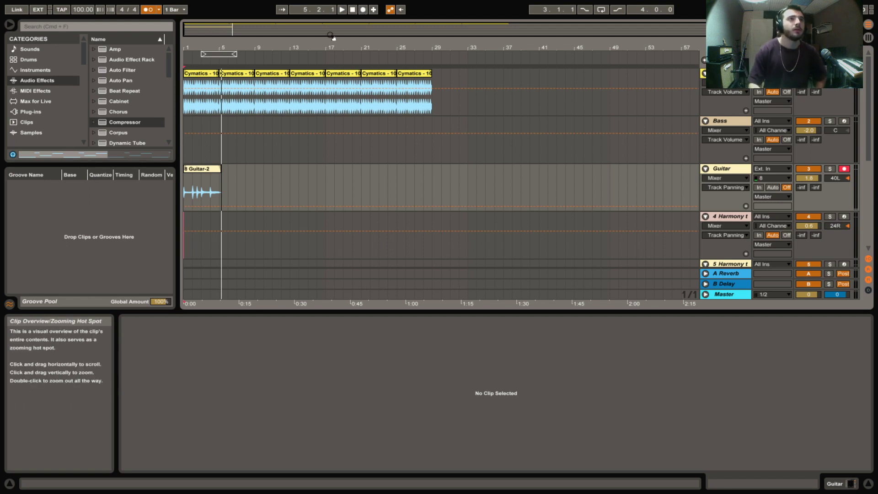
Trim the Guitar-2 clip to end at bar 5 and convert its melody into a new MIDI track
drag(260, 26, 200, 28)
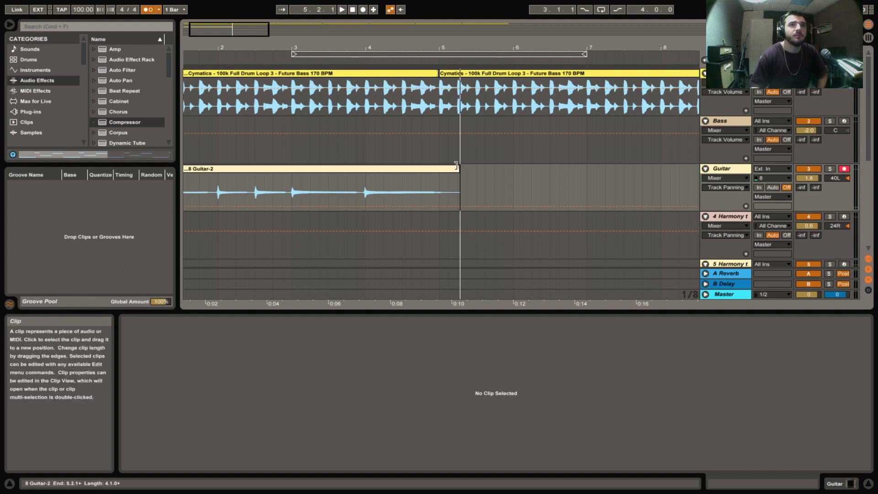
drag(460, 168, 438, 169)
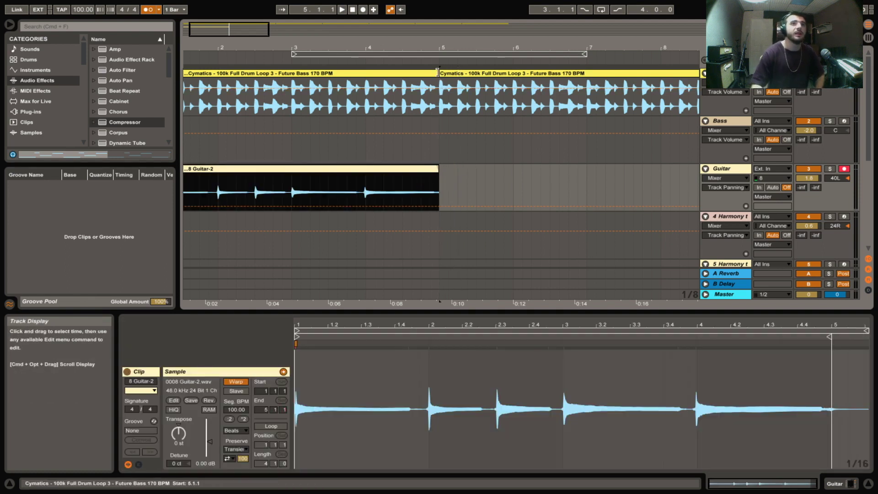
right_click(357, 171)
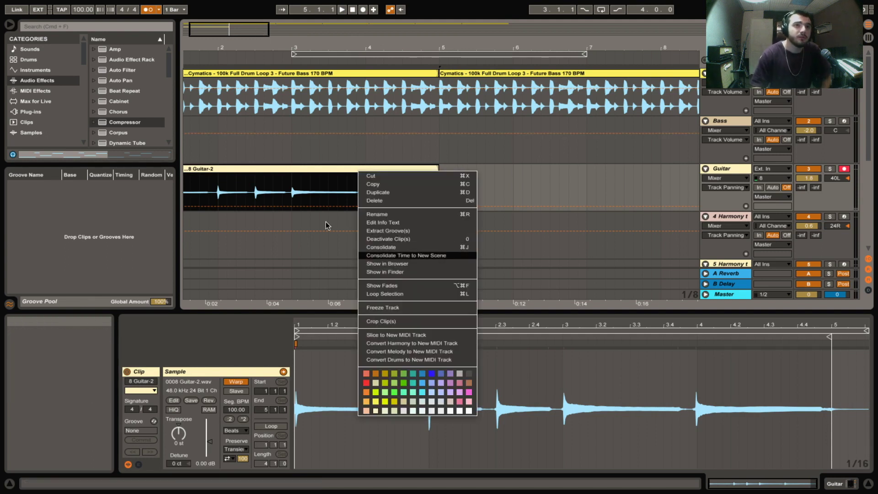
click(402, 352)
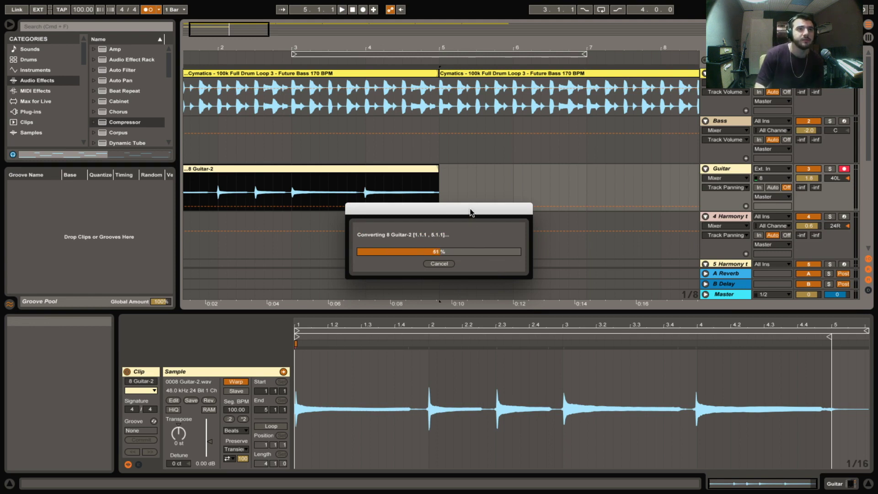
drag(471, 212, 586, 166)
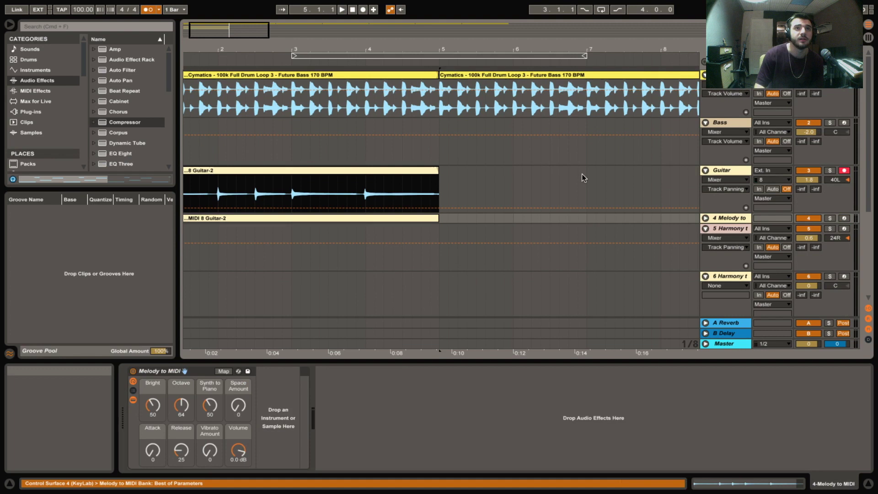
Unfold the 4 Melody to MIDI track, solo it, and play its clip from bar 1
click(706, 219)
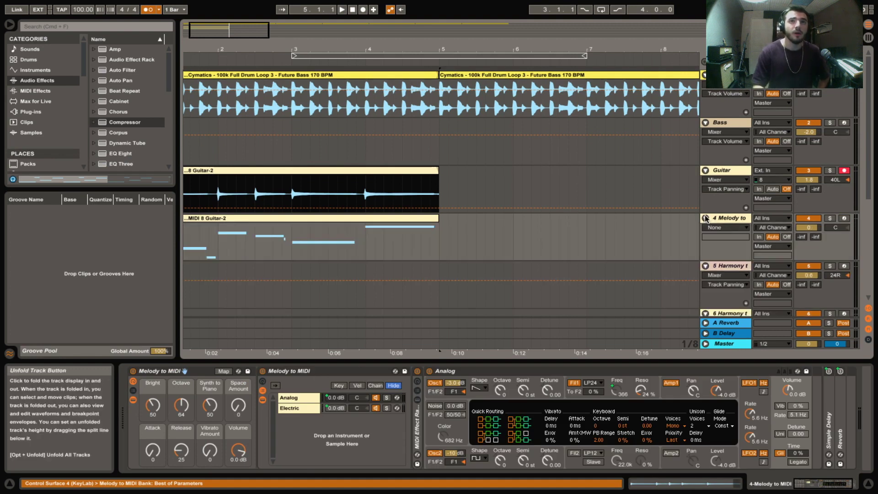
drag(223, 31, 216, 31)
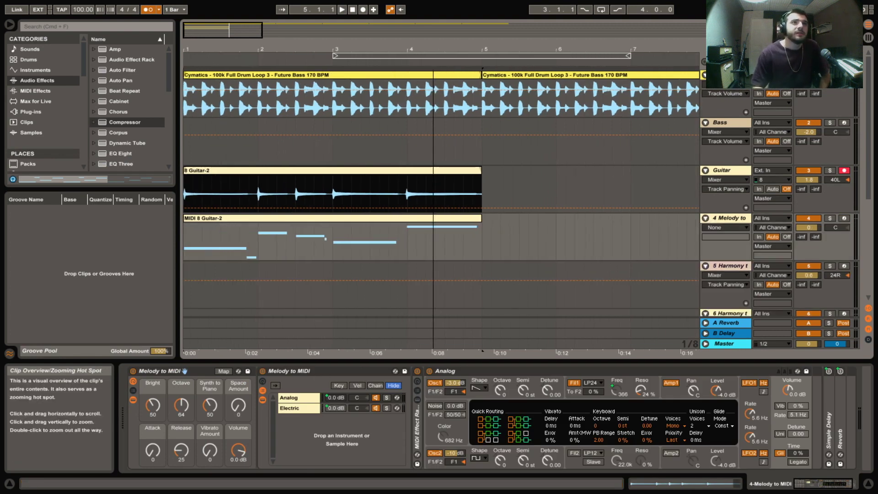
click(830, 218)
key(space)
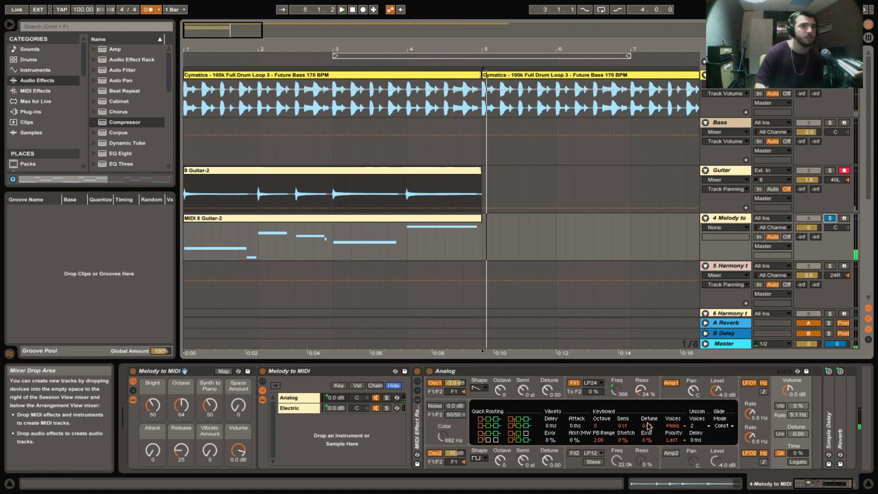
click(336, 227)
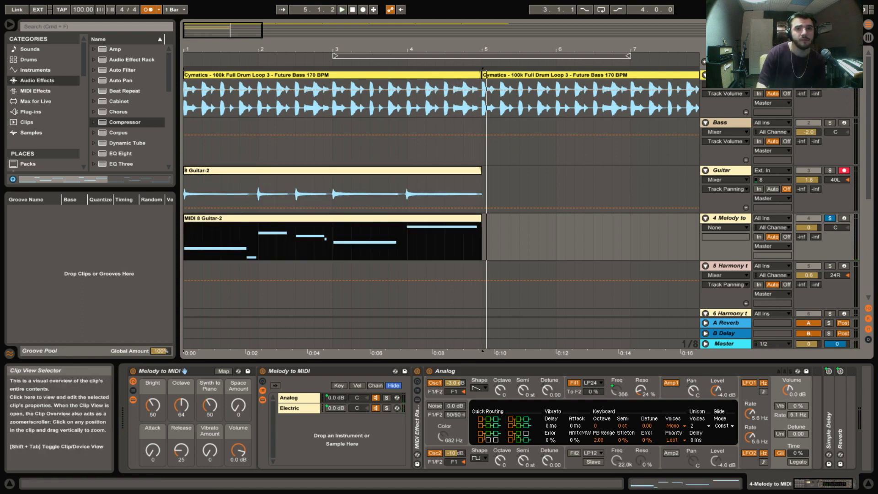
In the Note Editor, move the short stray F#1 note up beside the first long note and audition it
key(shift+Tab)
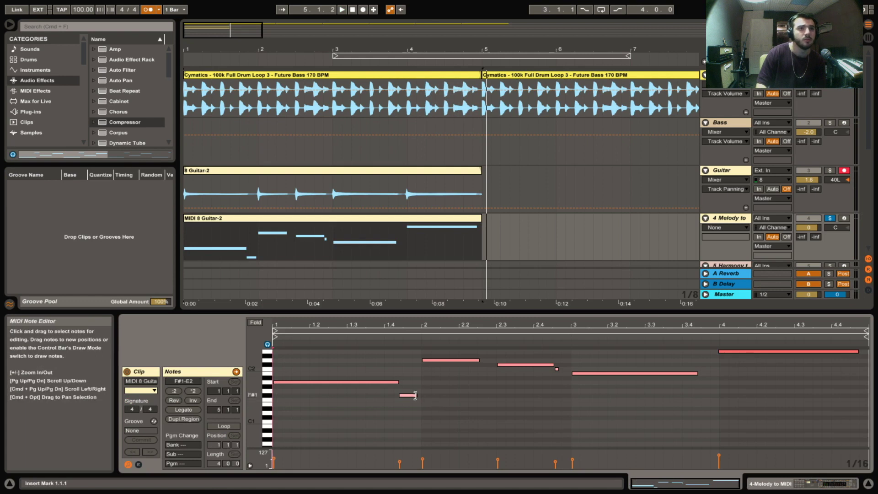
click(408, 395)
drag(409, 397, 409, 383)
click(406, 353)
key(space)
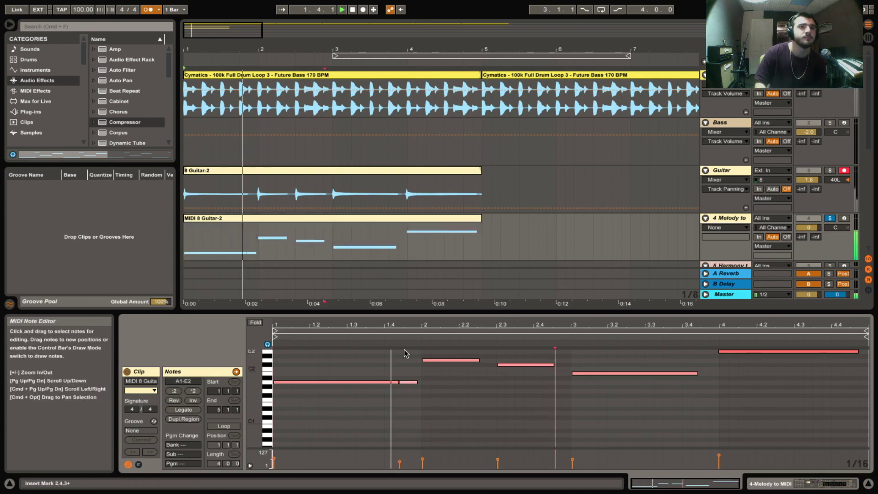
key(space)
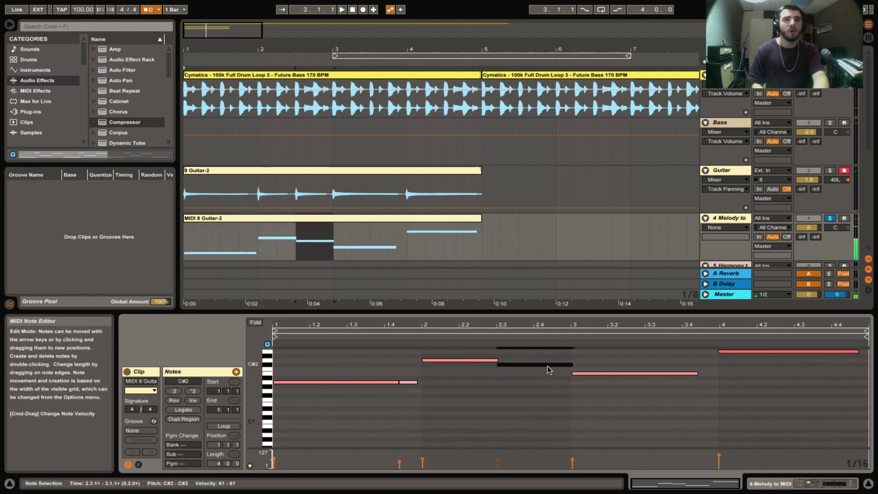
Make all notes legato and stretch the bar-3 B1 note to reach bar 4
click(409, 383)
key(ctrl+a)
click(184, 409)
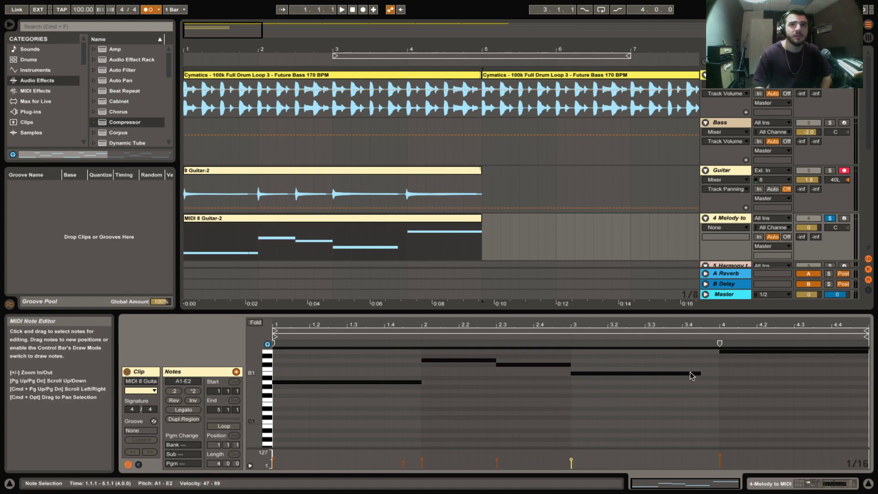
drag(700, 374, 720, 374)
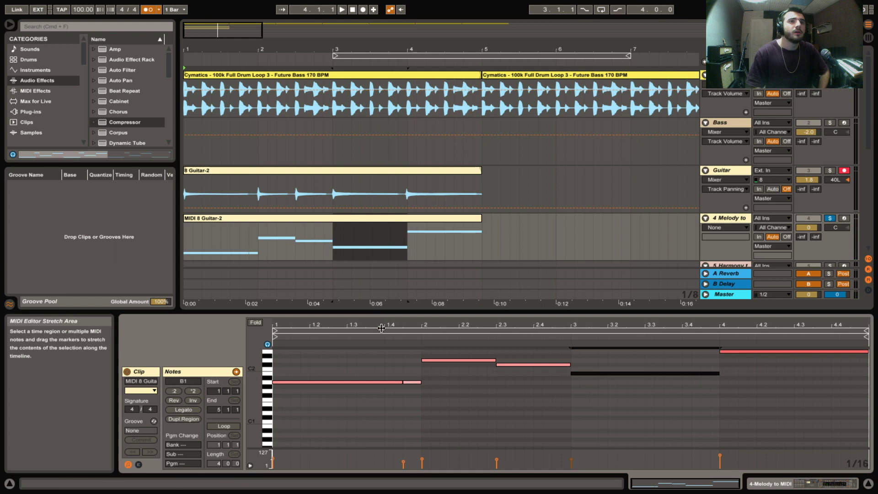
mouse_move(415, 326)
mouse_down()
mouse_move(414, 361)
mouse_move(414, 334)
mouse_up()
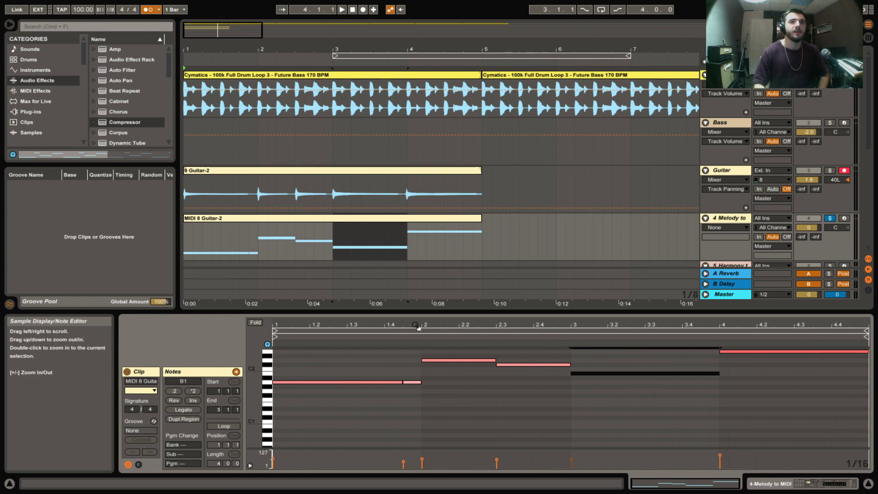
scroll(586, 207, down, 3)
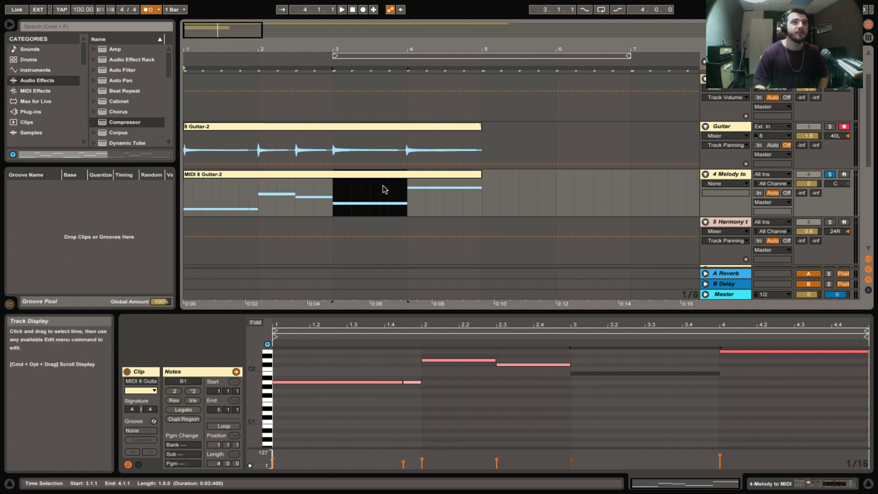
Move the MIDI 8 Guitar-2 clip onto the Bass track and mute the Guitar track
scroll(385, 189, up, 2)
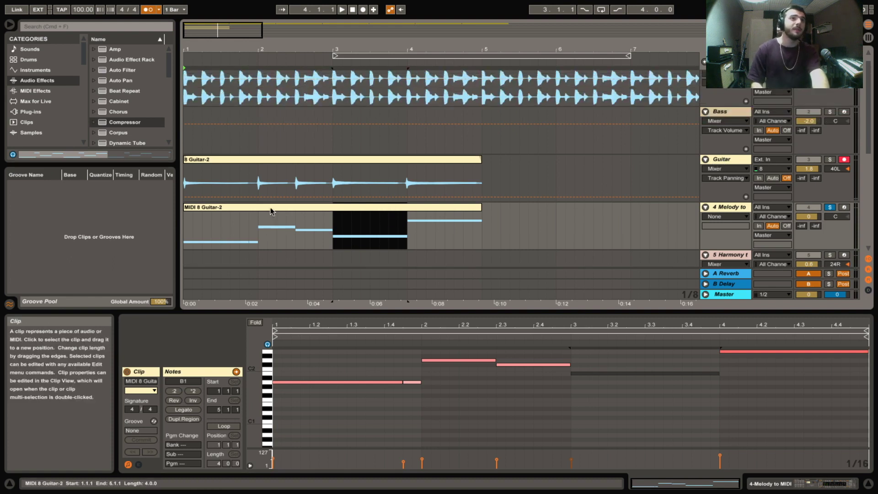
drag(271, 207, 271, 145)
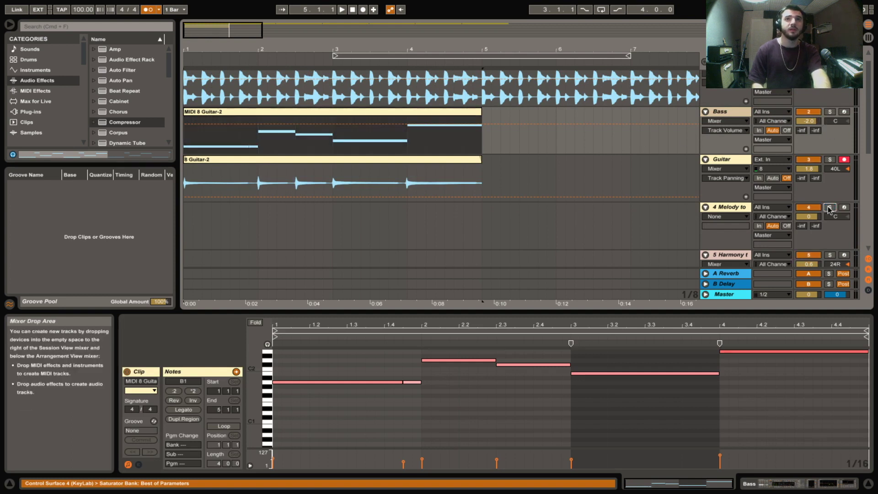
click(728, 114)
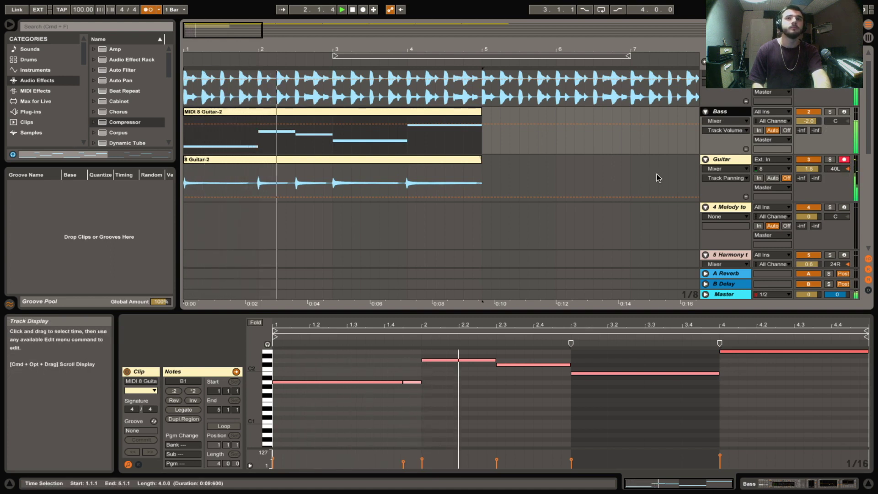
click(808, 159)
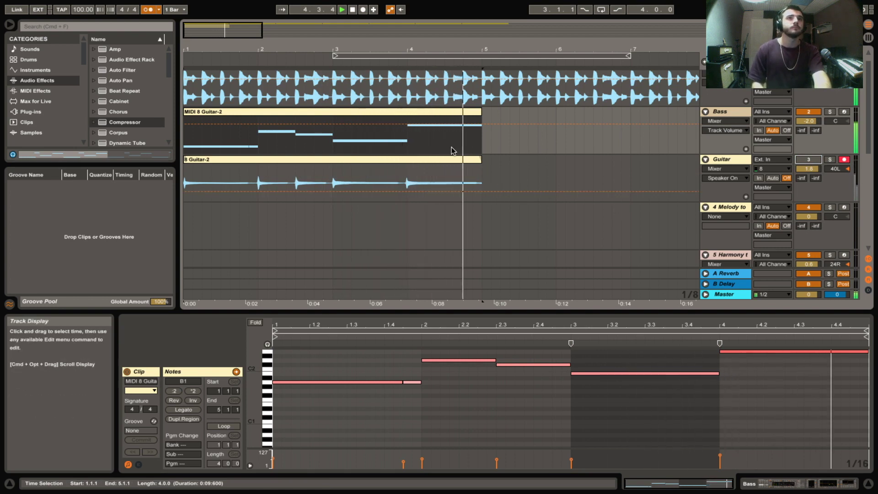
Drop all the melody notes down one octave and play back the lowered melody
key(space)
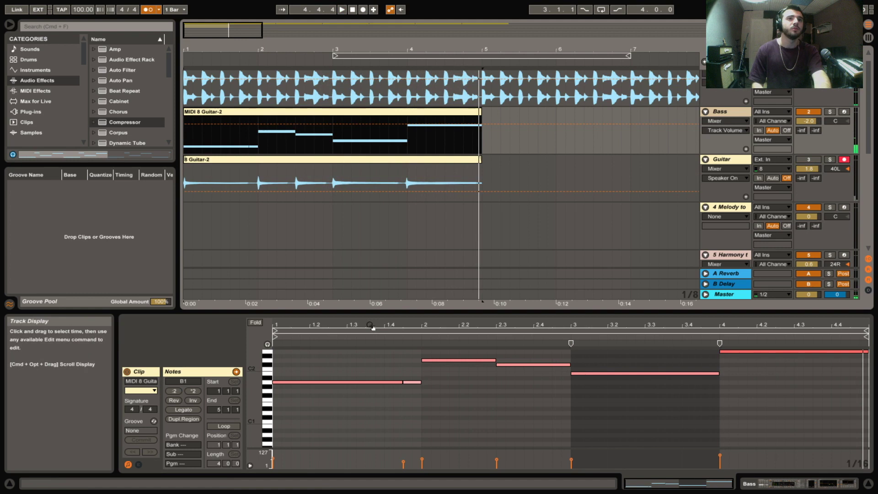
click(350, 382)
key(super+a)
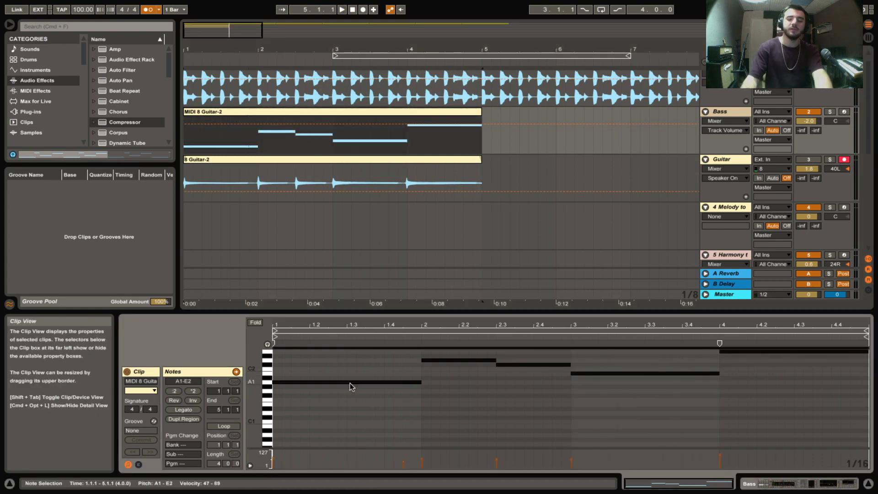
key(shift+Down)
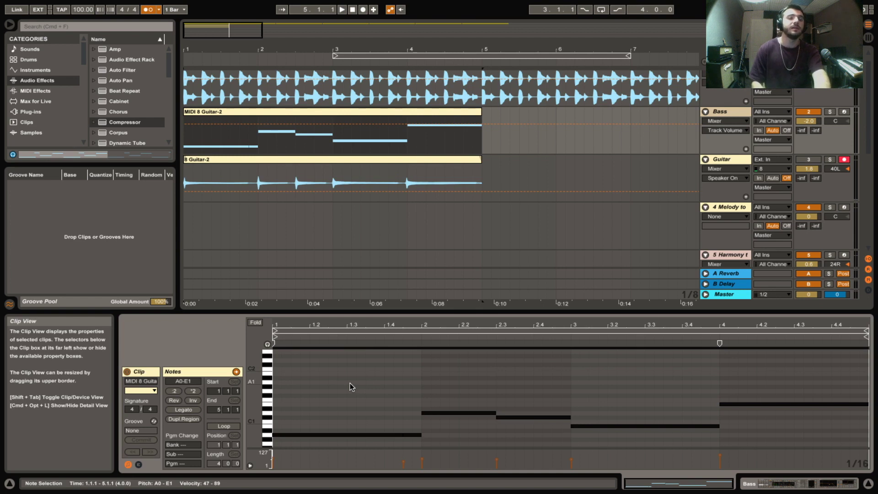
click(434, 133)
key(space)
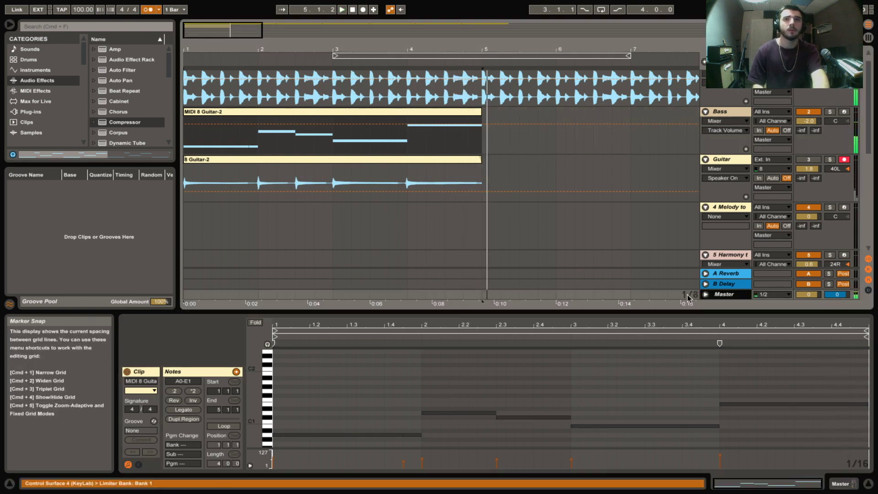
Show the Master track's Limiter and return the song position to bar 1
click(709, 295)
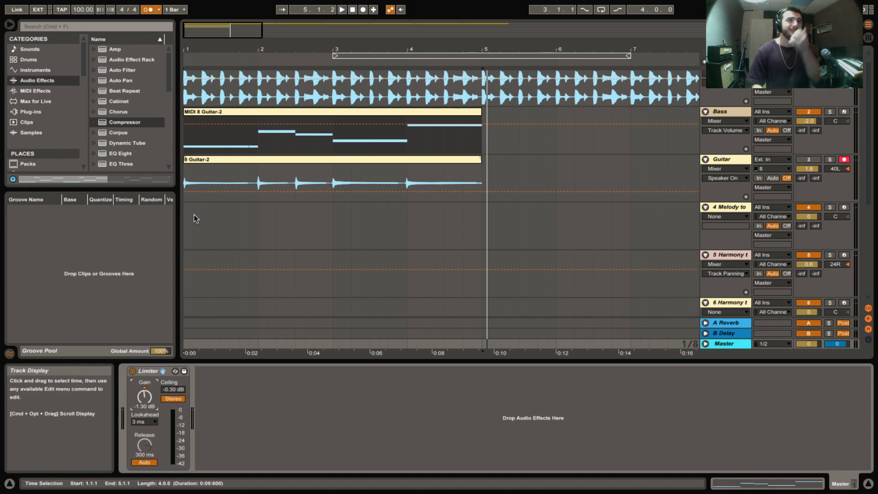
scroll(577, 169, up, 2)
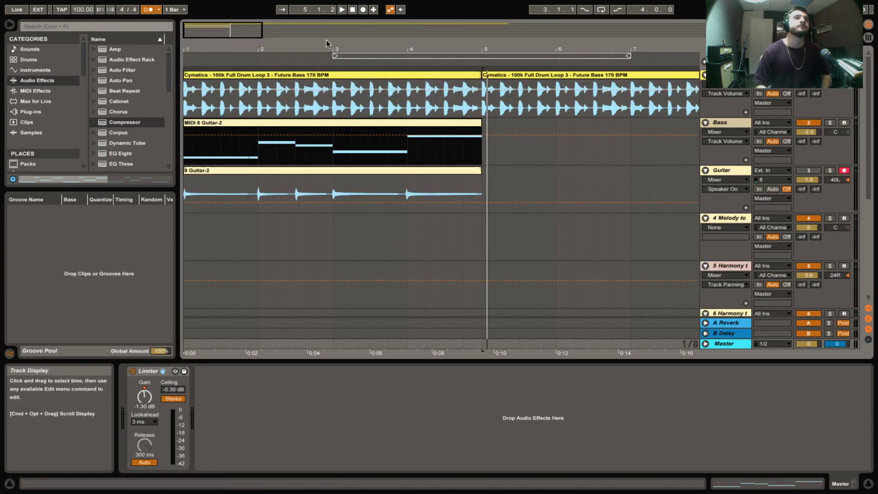
click(353, 9)
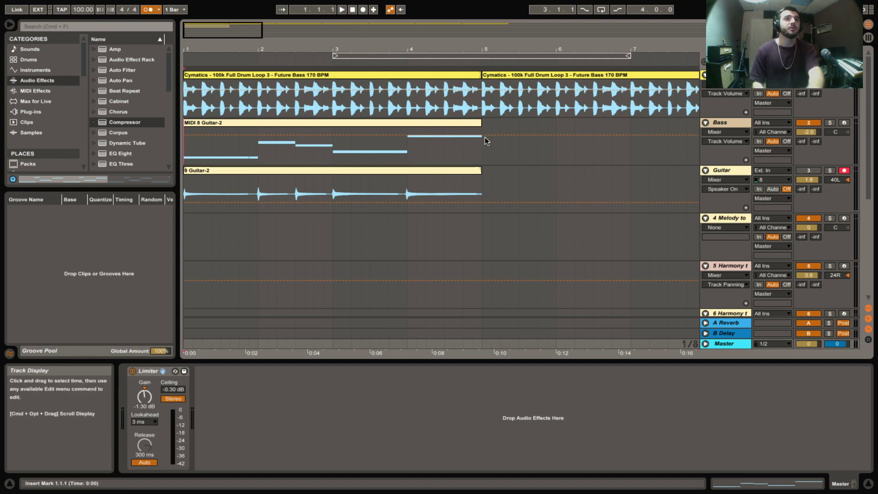
Record a new guitar take on the Guitar track, then return to the start
click(725, 173)
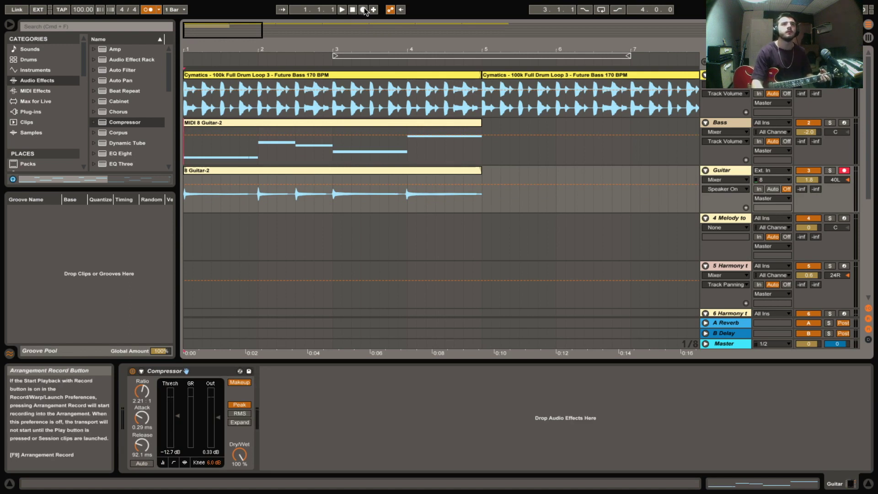
click(363, 10)
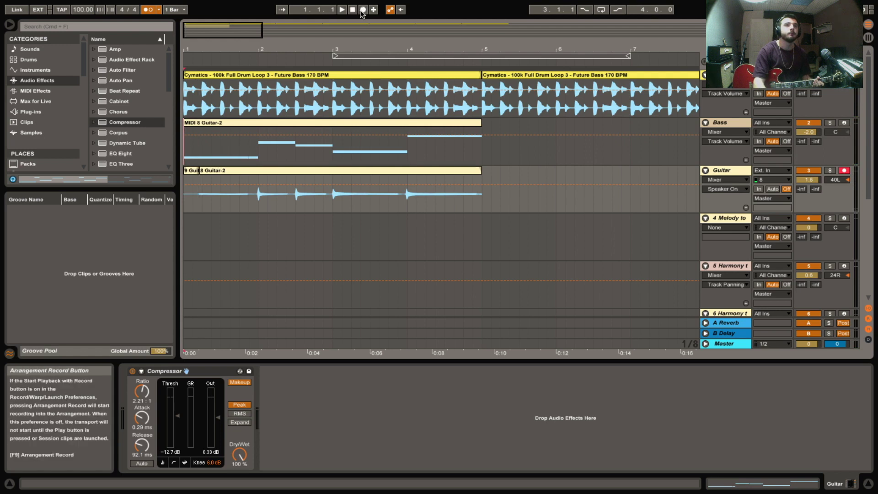
click(364, 10)
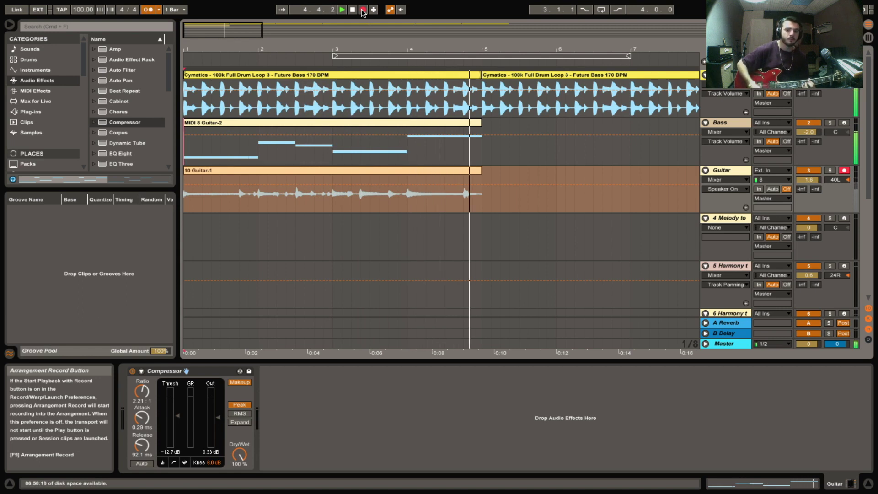
key(space)
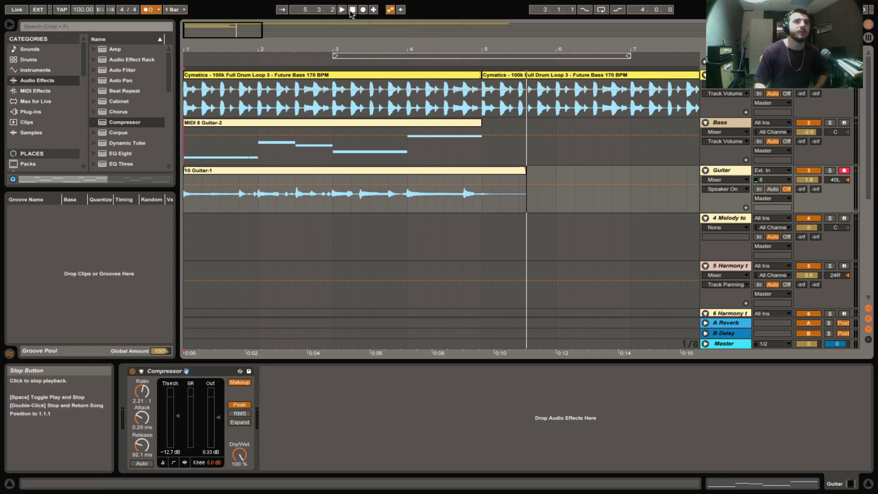
click(352, 10)
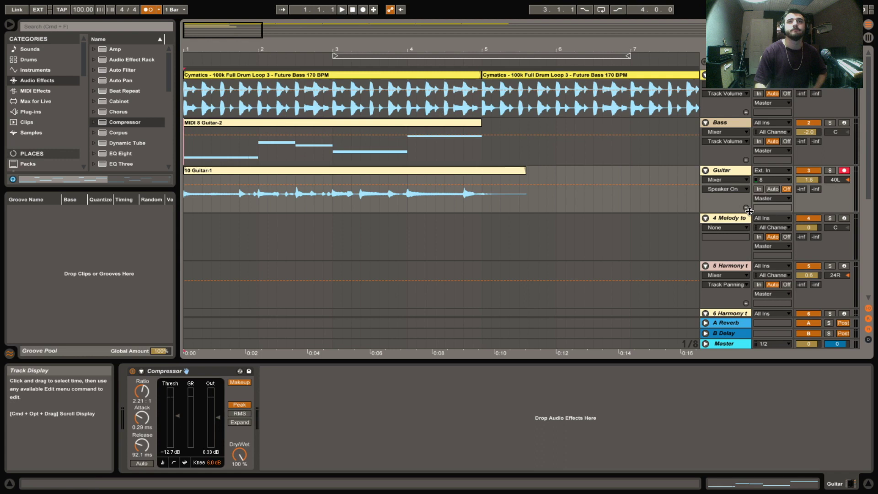
Solo and play the Guitar track, pan it to 23L, and trim the take to end at bar 5
click(830, 170)
key(space)
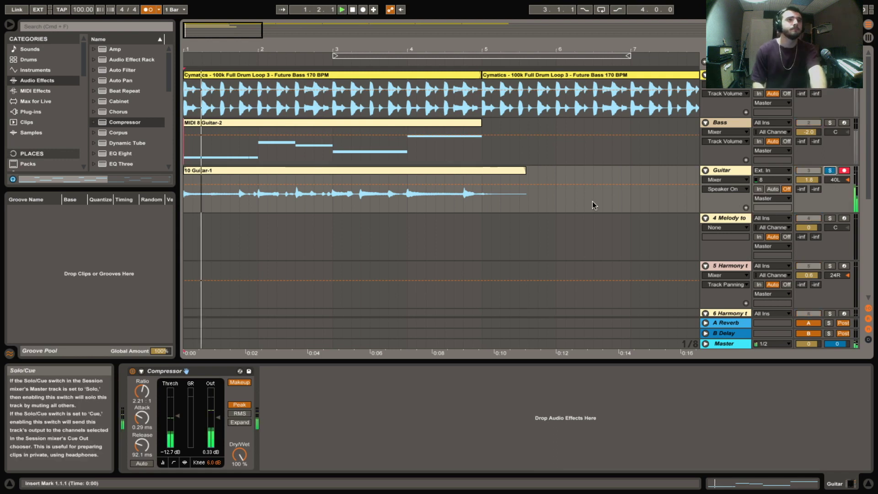
drag(836, 180, 843, 182)
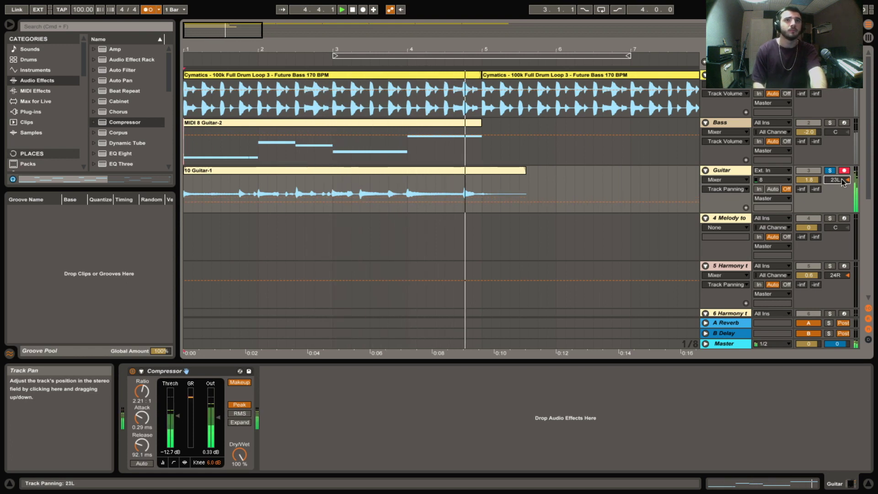
right_click(364, 174)
key(Escape)
drag(525, 171, 471, 172)
right_click(469, 173)
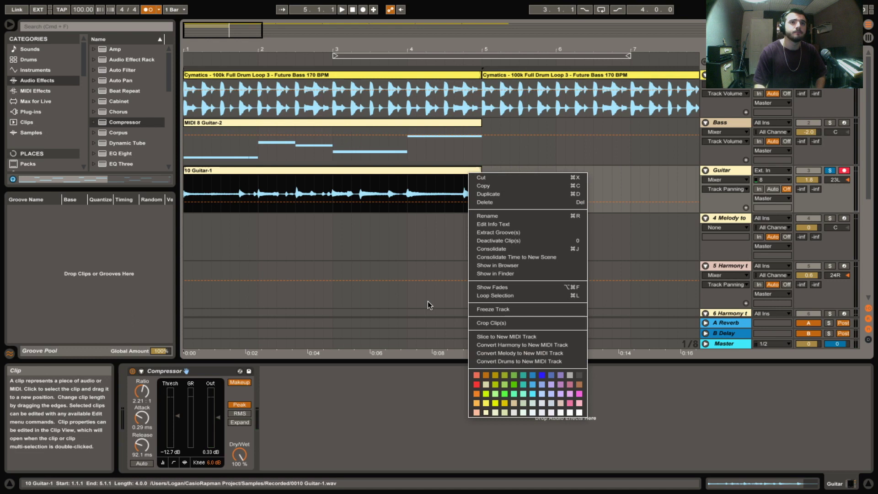
Convert the Guitar-1 take's harmony into a 4 Harmony to MIDI track, then solo, unfold and play it
click(510, 346)
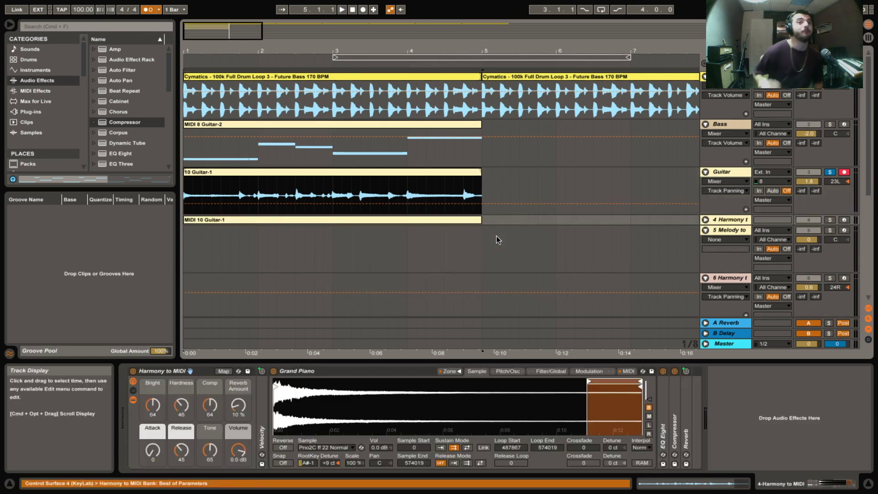
click(830, 220)
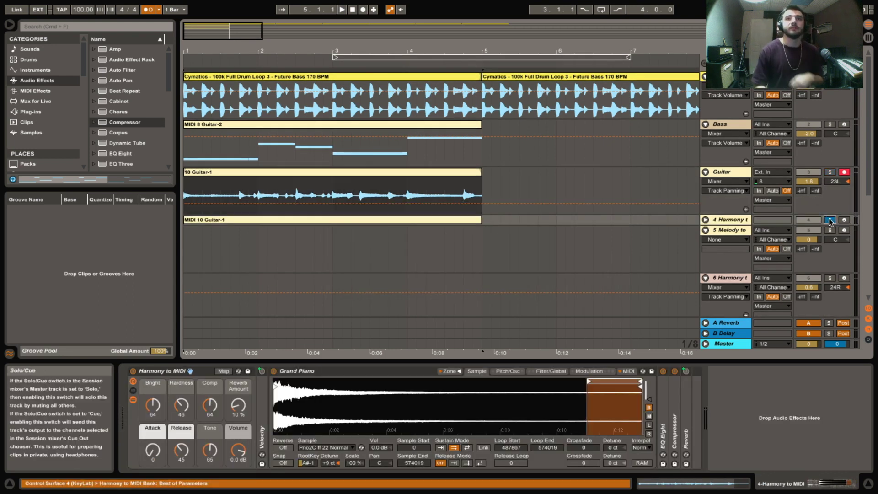
click(705, 220)
key(space)
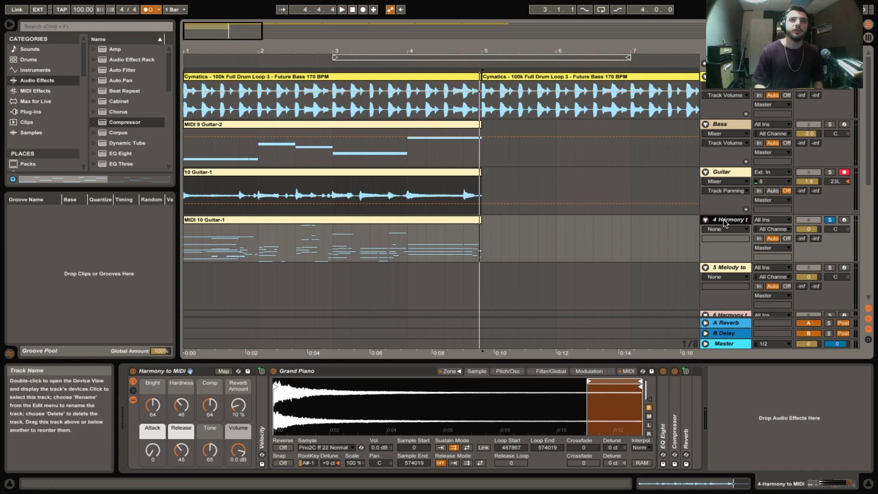
Stop playback and delete the MIDI 10 Guitar-1 chord clip
key(space)
click(446, 224)
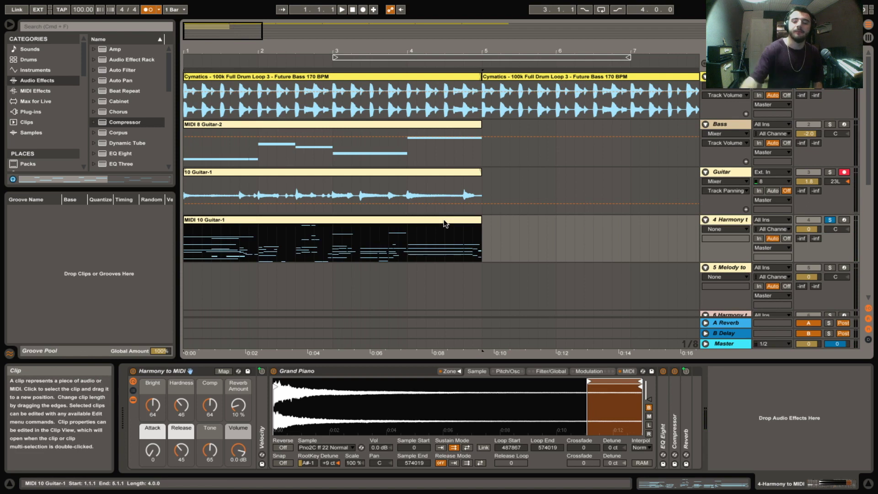
key(Delete)
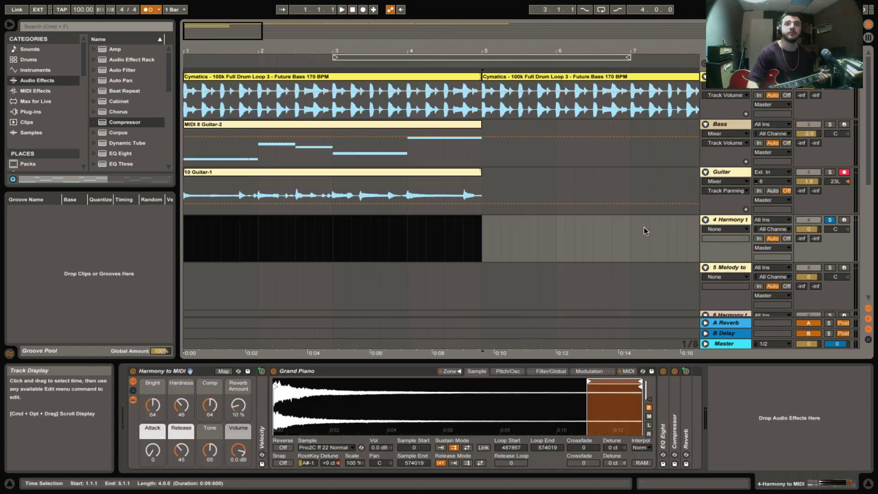
Insert a new audio track on input channel 8, arm it, unsolo Harmony, and reactivate Guitar
right_click(726, 174)
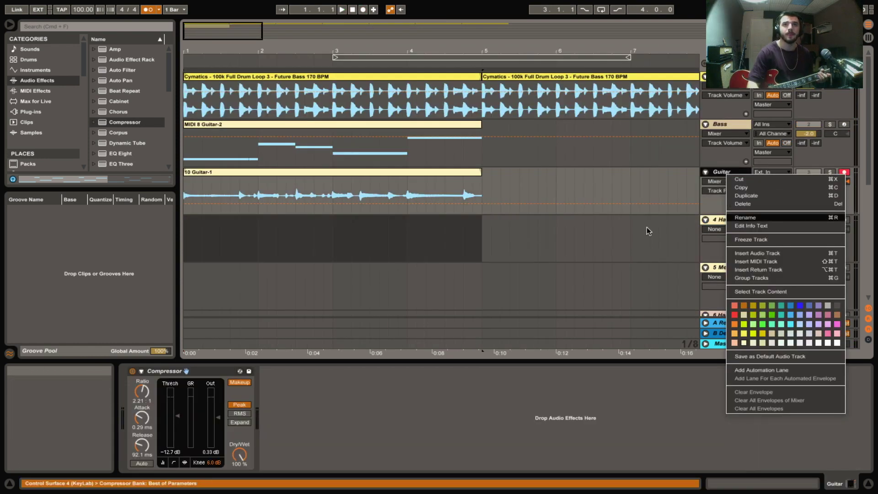
key(Escape)
key(super+t)
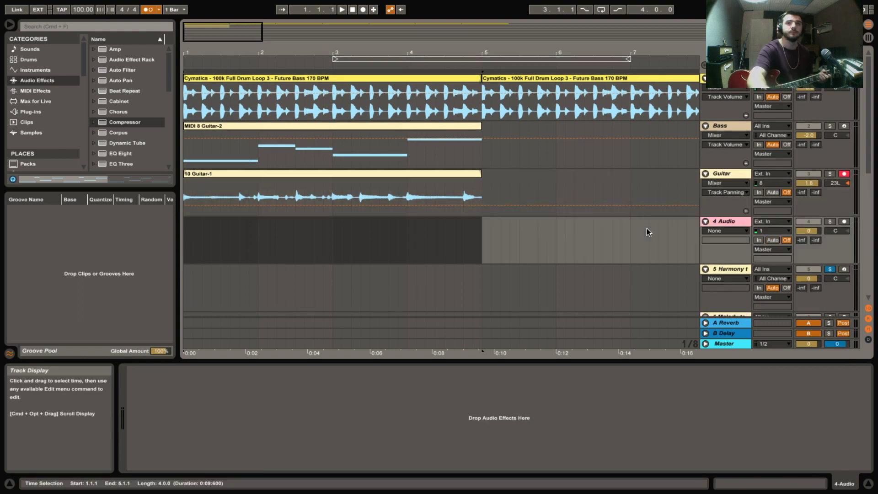
click(772, 230)
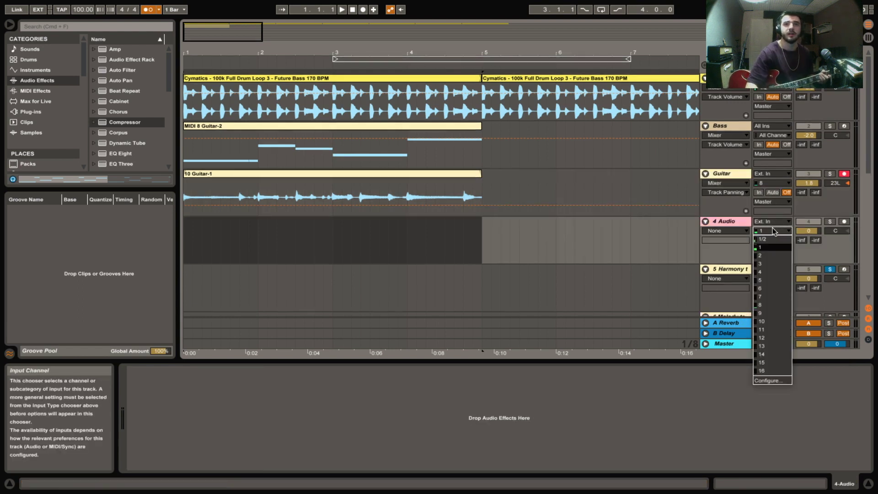
click(769, 305)
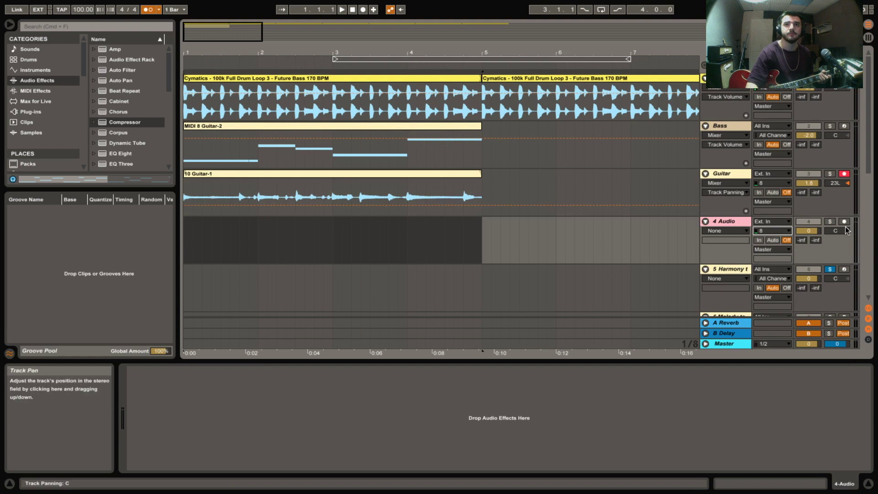
click(844, 222)
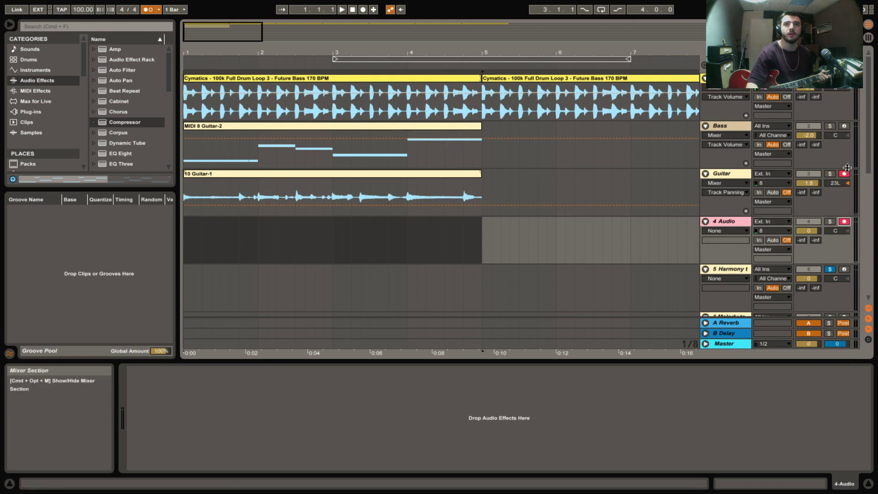
click(831, 269)
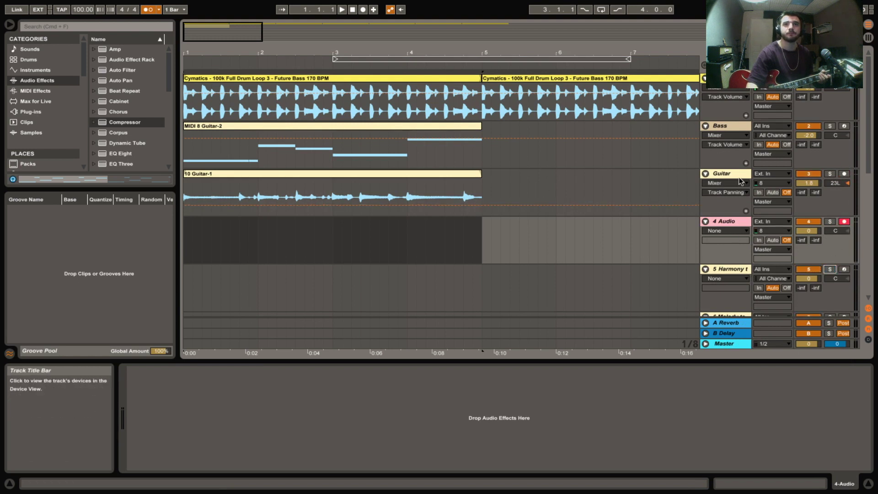
click(808, 174)
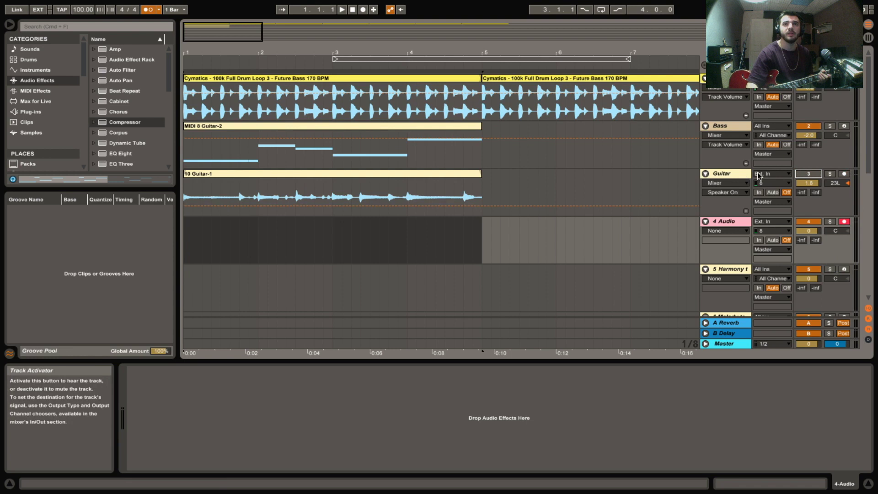
Record a fresh four-bar guitar take on the 4 Audio track, stopping at bar 5
click(352, 10)
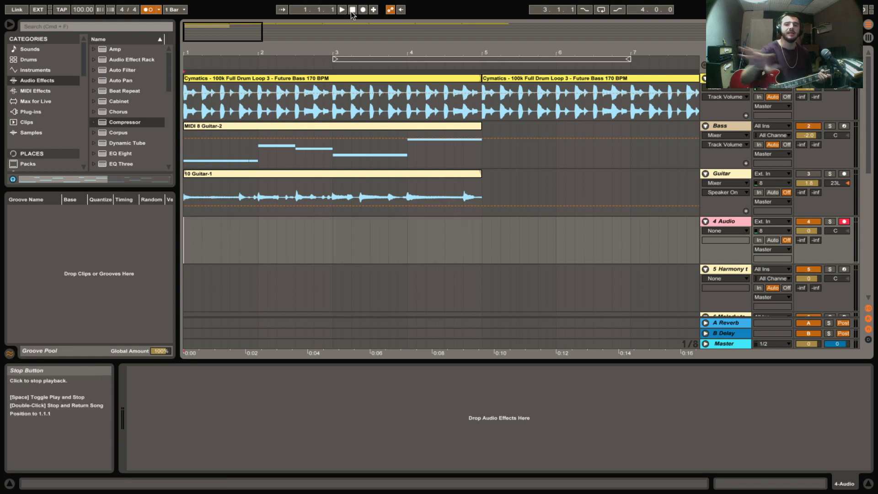
click(363, 10)
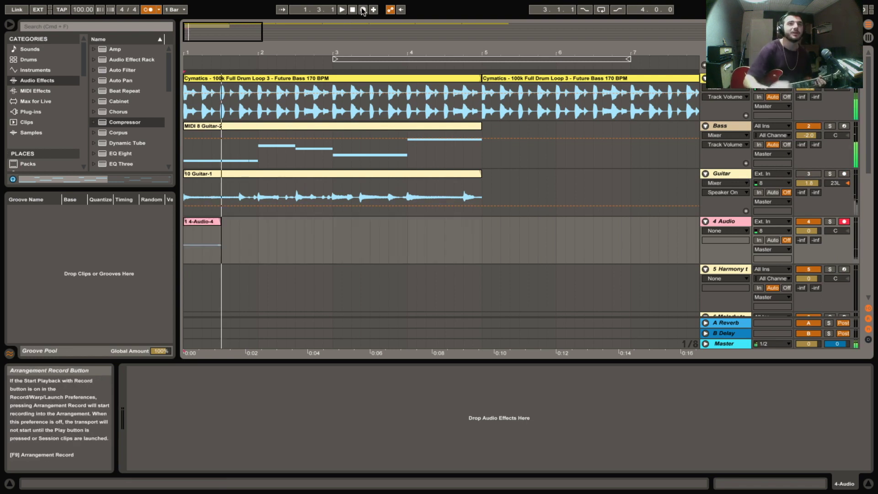
click(352, 9)
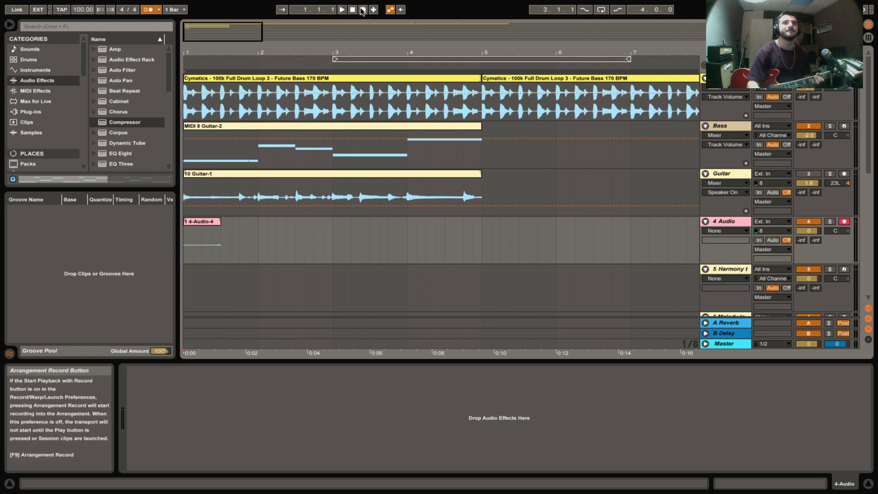
click(363, 10)
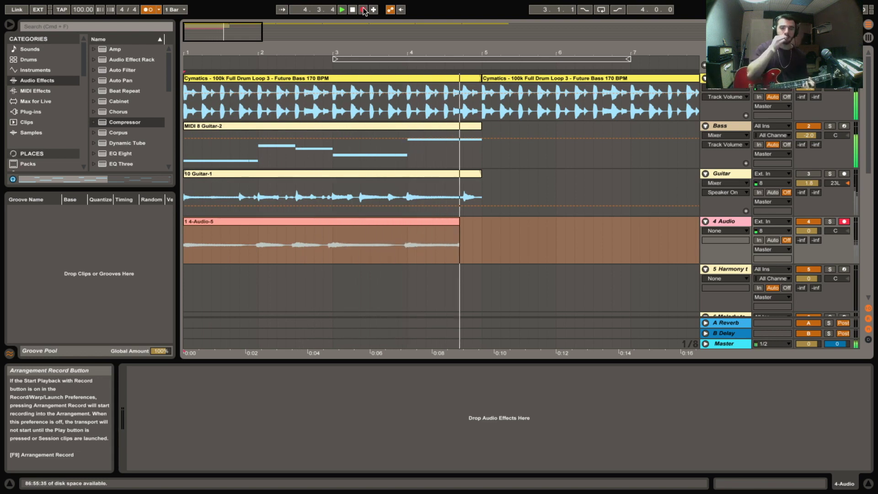
key(space)
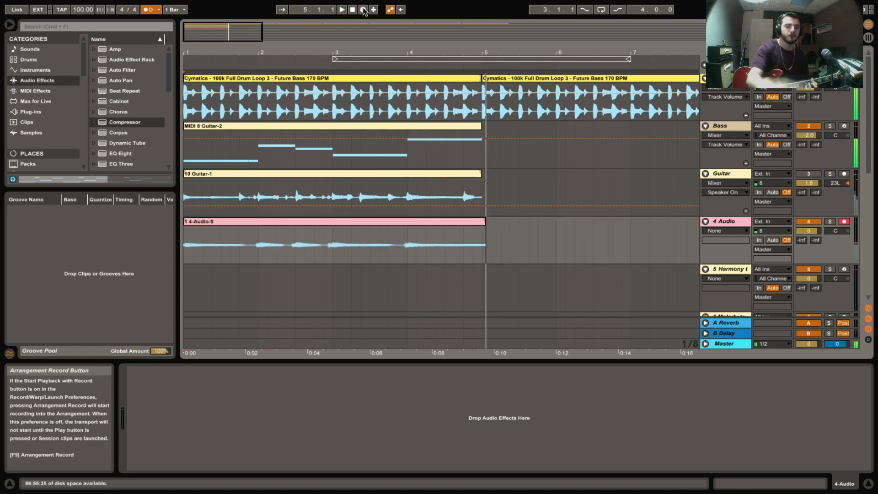
Convert the recorded guitar clip's harmony to a new MIDI track
click(479, 228)
right_click(437, 225)
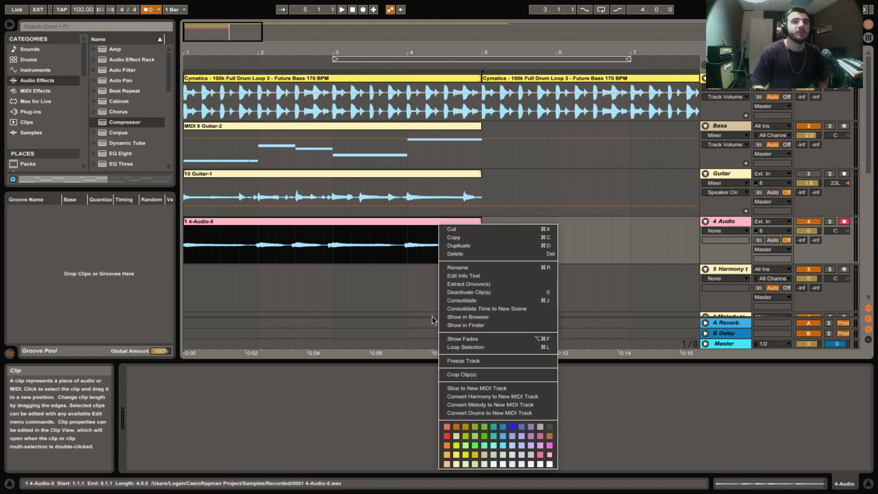
click(485, 396)
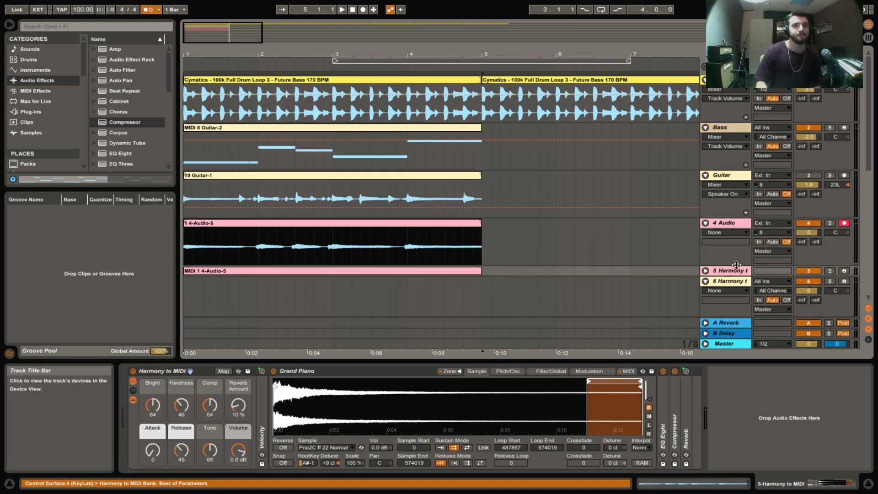
Unfold and solo the new 5 Harmony track, then play its piano chords
click(707, 272)
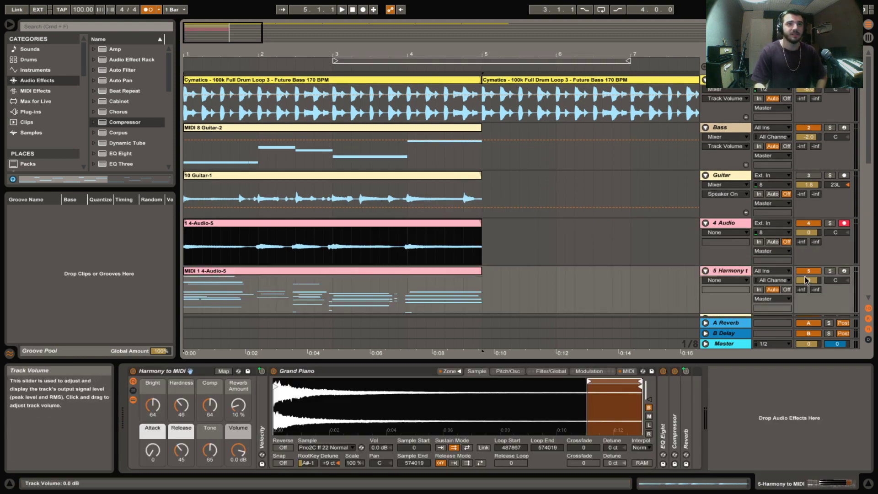
click(830, 271)
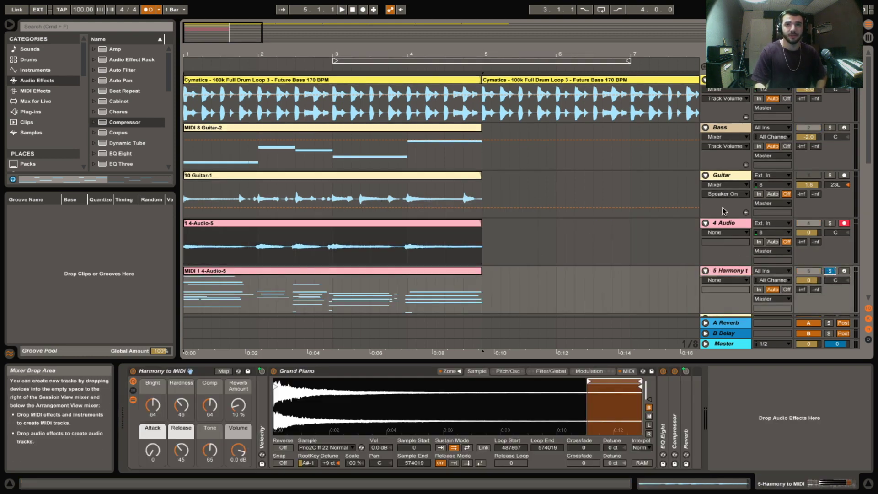
click(342, 9)
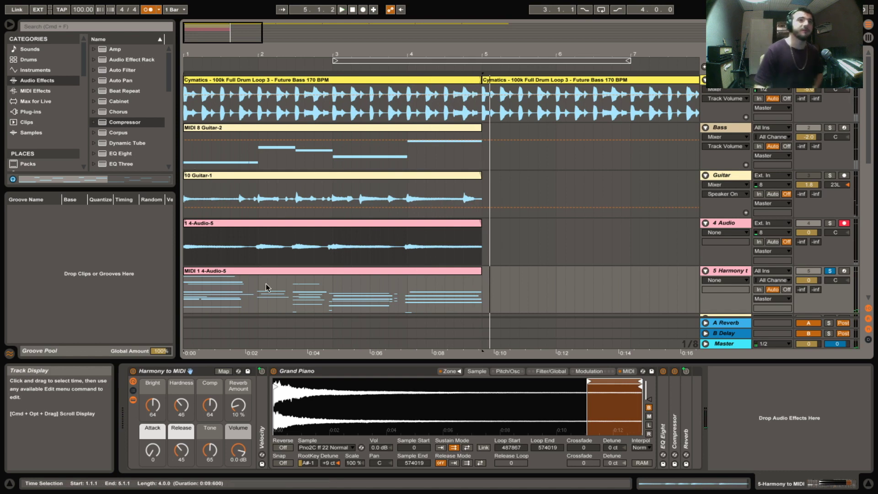
Open the MIDI 1 4-Audio-5 clip's notes, zoom in and enlarge the note editor
double_click(265, 272)
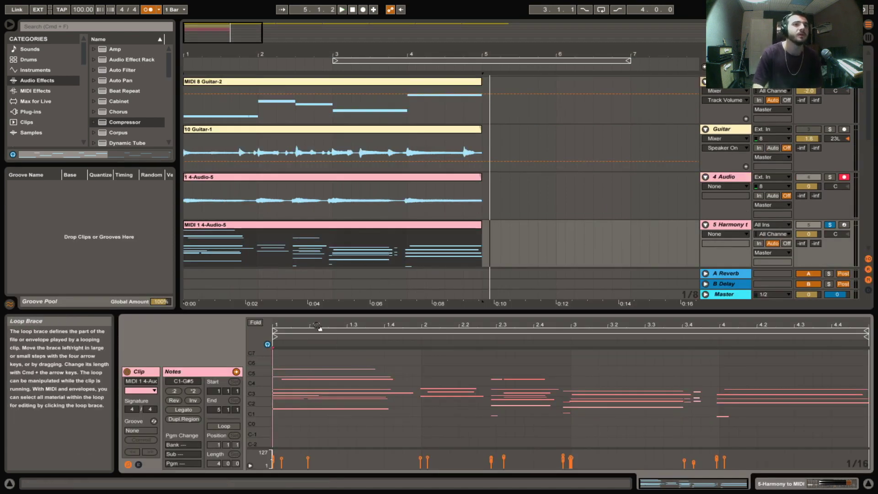
drag(317, 325, 435, 367)
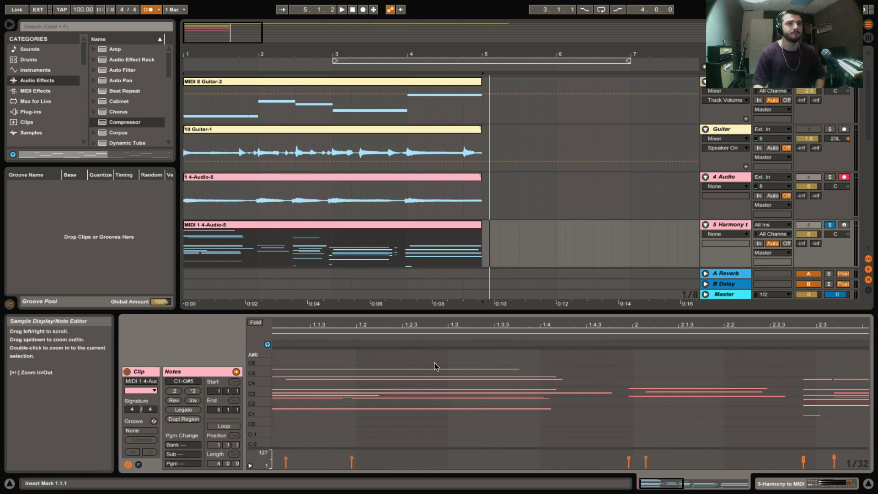
drag(434, 312, 434, 163)
click(306, 231)
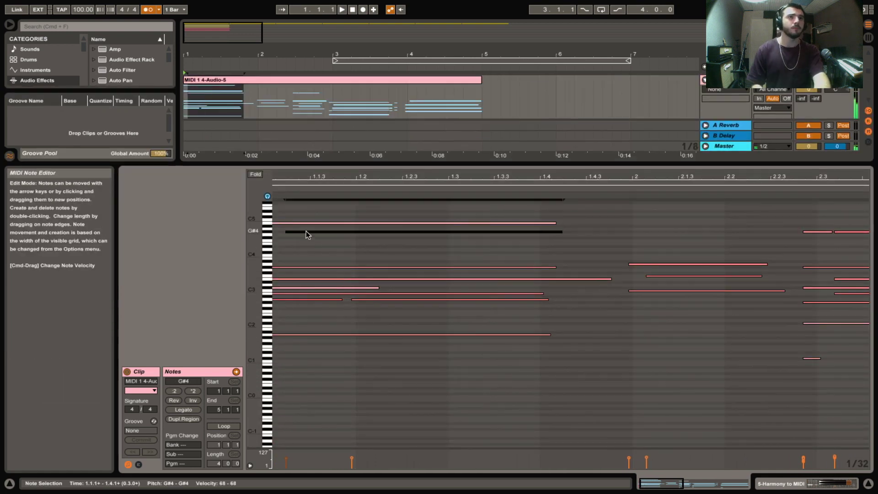
key(space)
click(657, 276)
key(z)
Inspect the chord notes from beat 2.3 and in bar 4 by selecting them
click(463, 352)
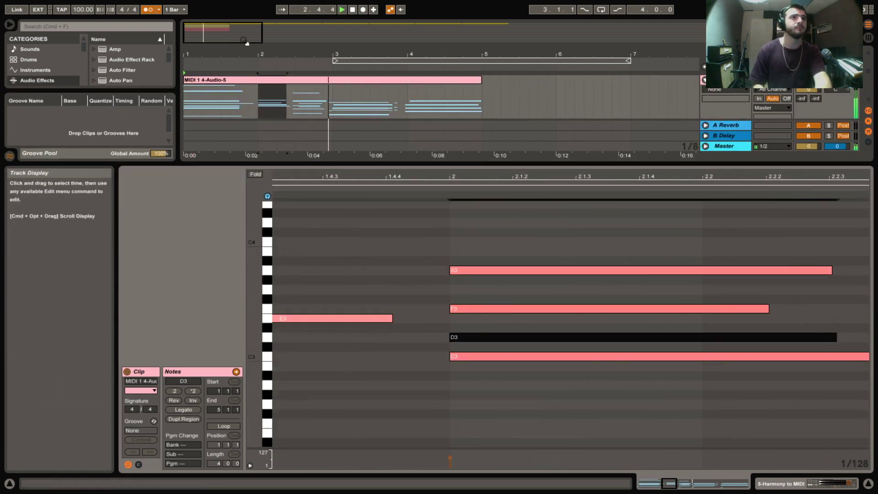
scroll(354, 339, down, 5)
drag(614, 274, 705, 392)
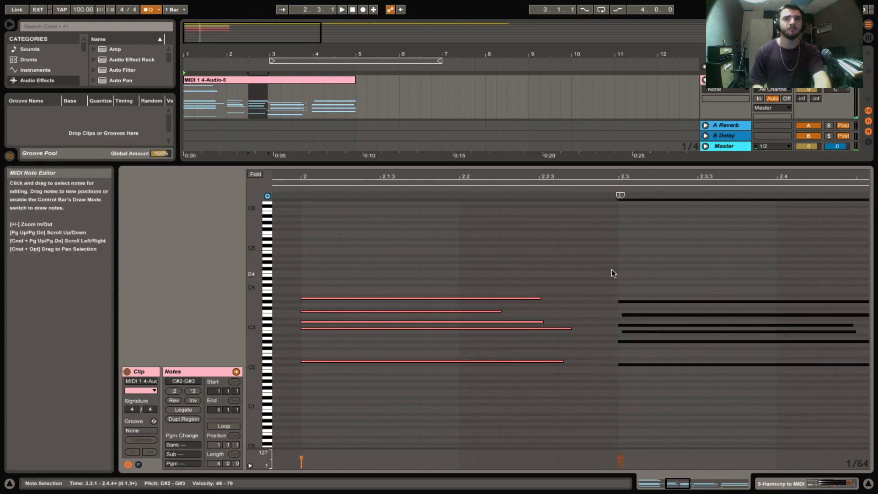
scroll(611, 270, down, 5)
click(572, 350)
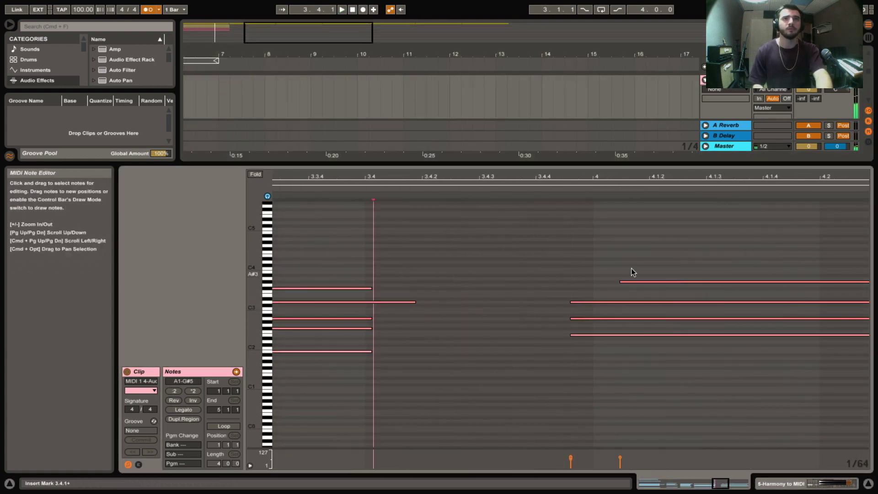
drag(631, 272, 703, 337)
scroll(703, 338, up, 5)
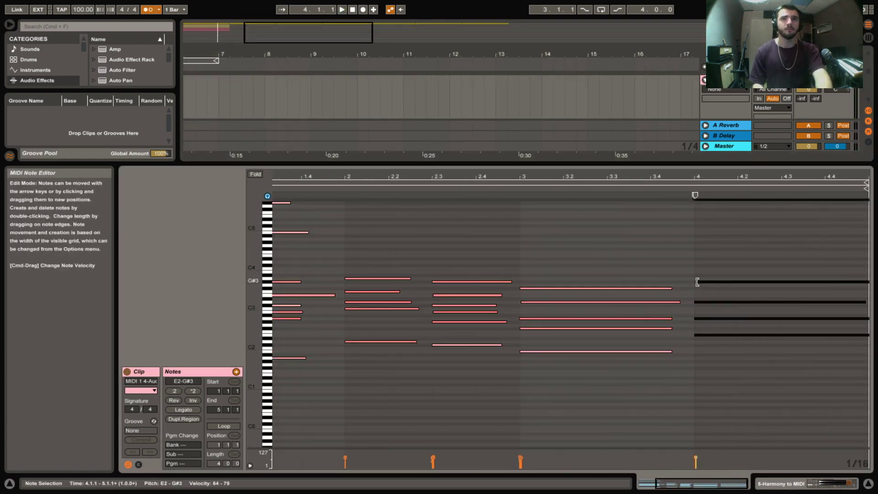
click(701, 260)
scroll(369, 257, up, 4)
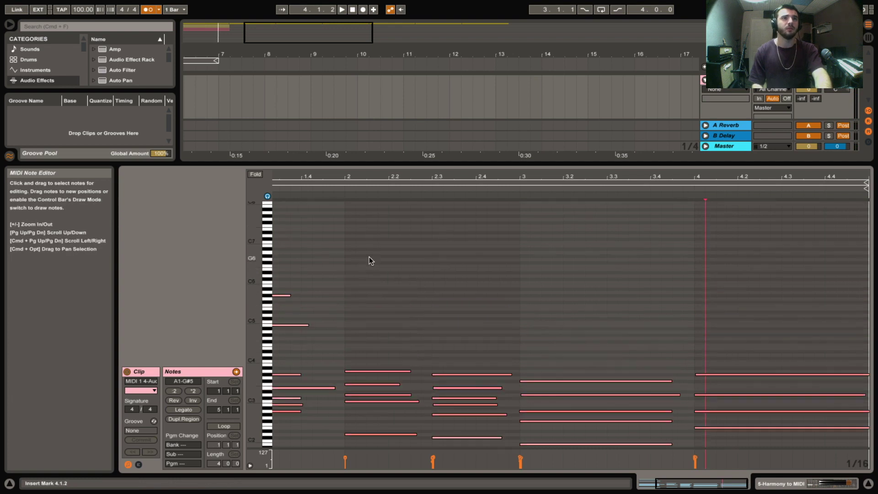
Delete the stray short high note, quantize every note, and play the chords
double_click(281, 295)
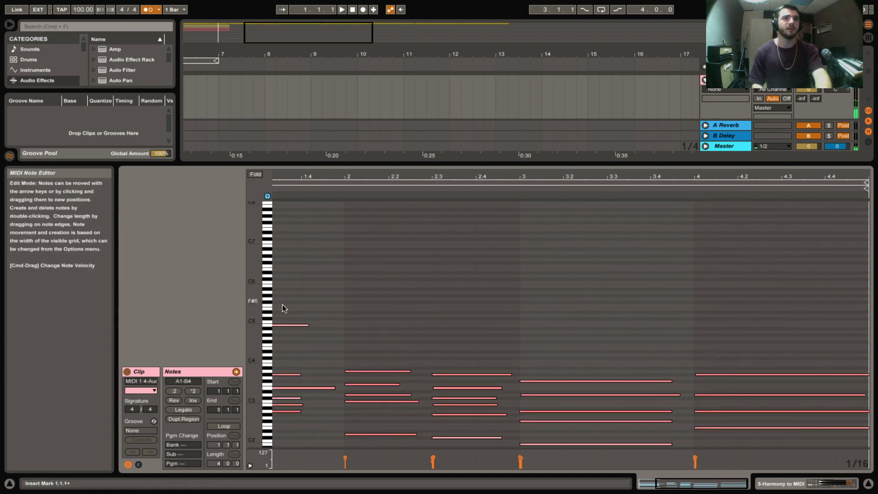
click(296, 325)
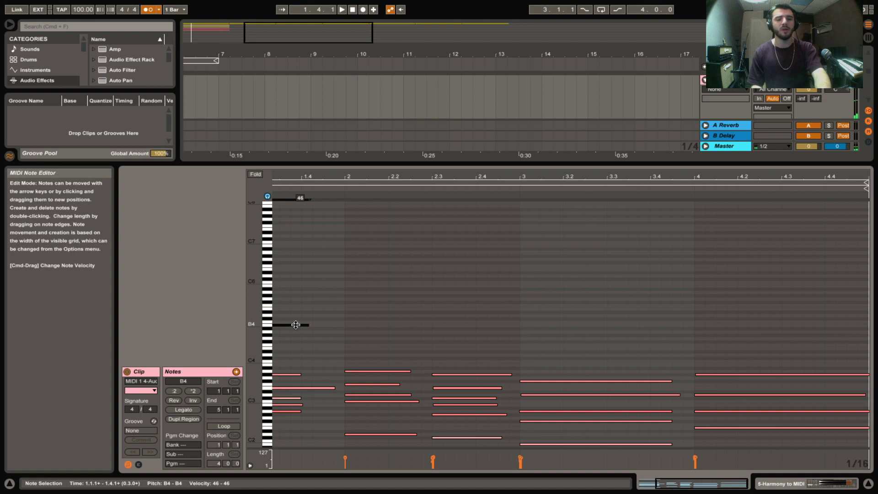
key(super+a)
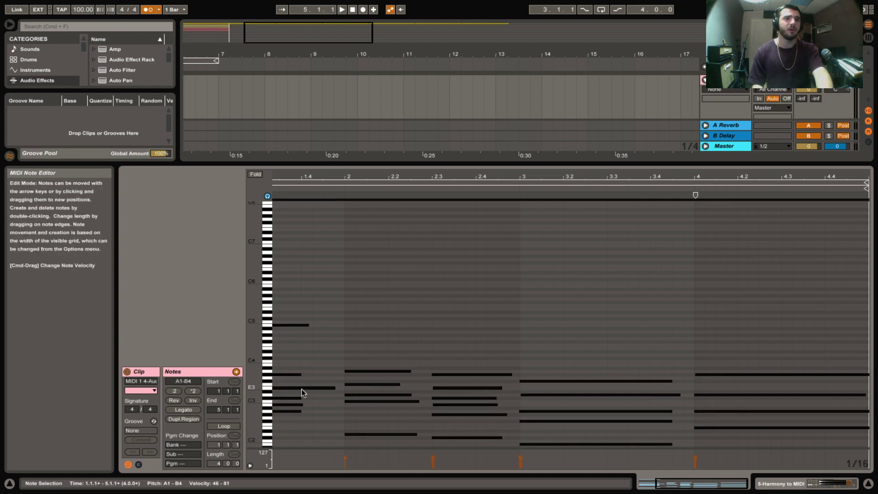
right_click(302, 387)
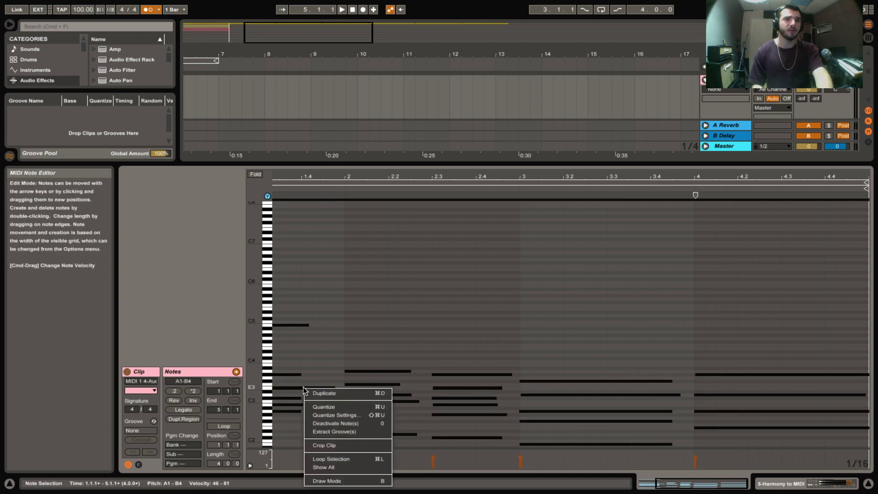
click(337, 409)
key(space)
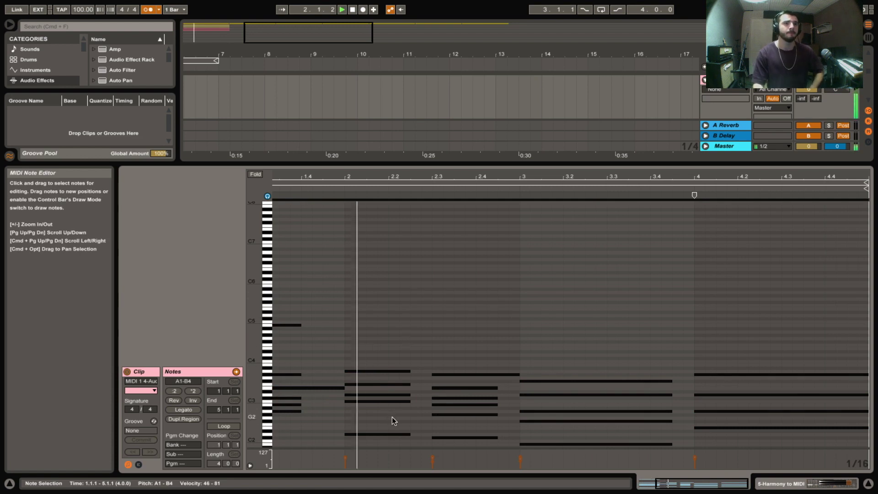
Extend the bar 2 chord to 2.2.4 and shorten the top note of the 2.3 chord
click(395, 333)
drag(391, 340, 391, 461)
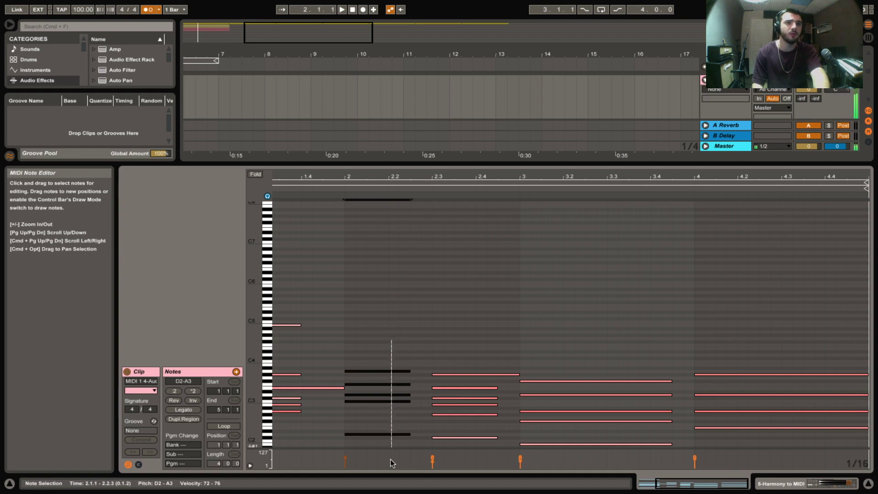
drag(409, 434, 419, 433)
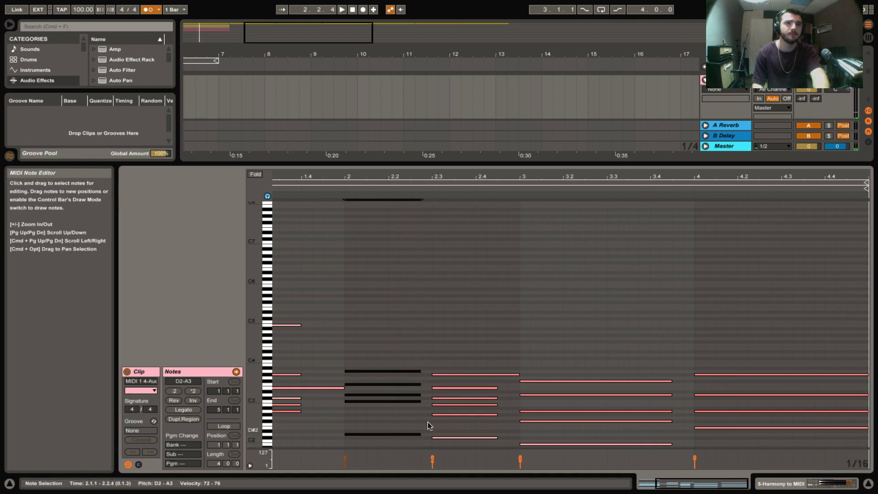
drag(515, 377, 497, 374)
drag(474, 343, 507, 438)
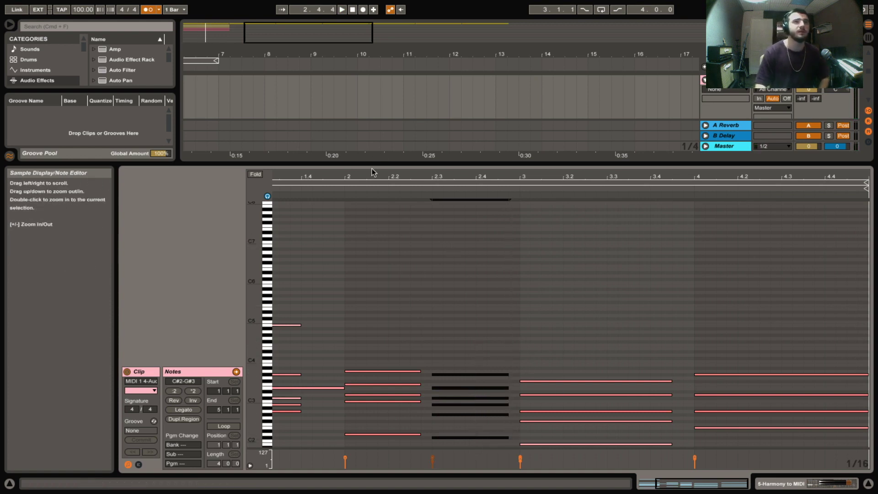
drag(369, 176, 442, 172)
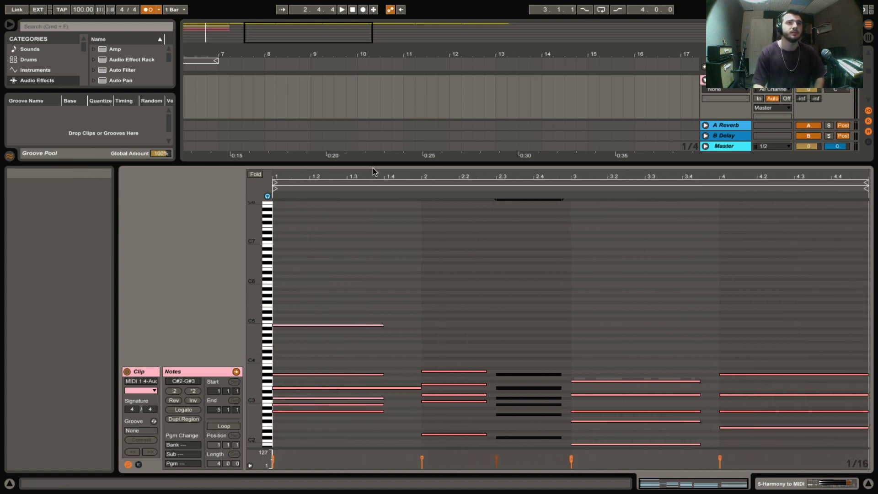
drag(371, 166, 366, 366)
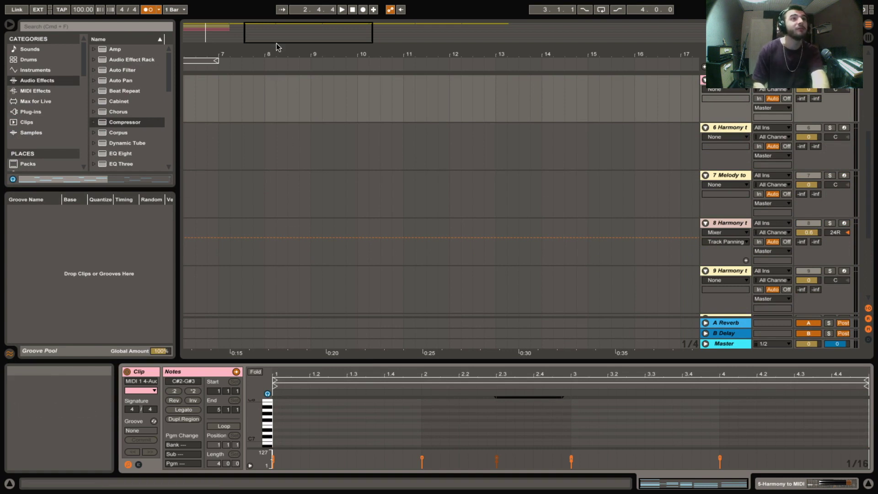
Unsolo the Harmony track, switch off the 4 Audio track, and re-enable the Guitar track
drag(276, 47, 353, 37)
scroll(347, 86, up, 5)
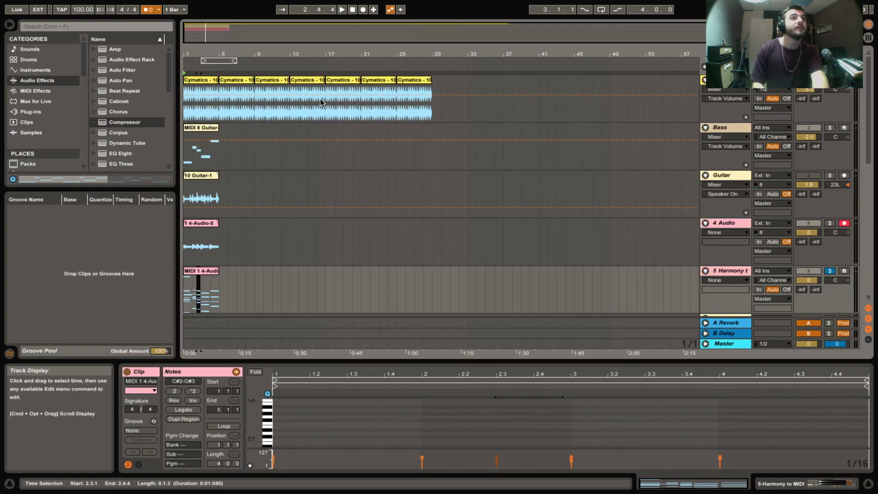
click(353, 9)
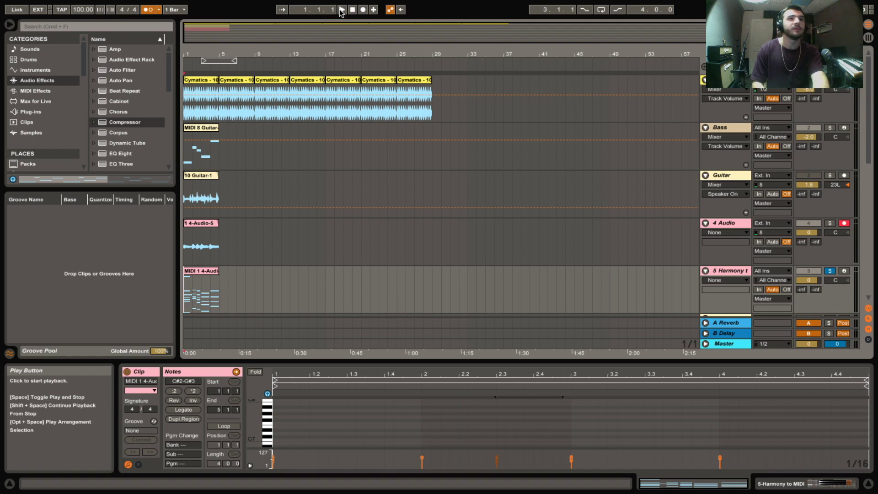
click(830, 271)
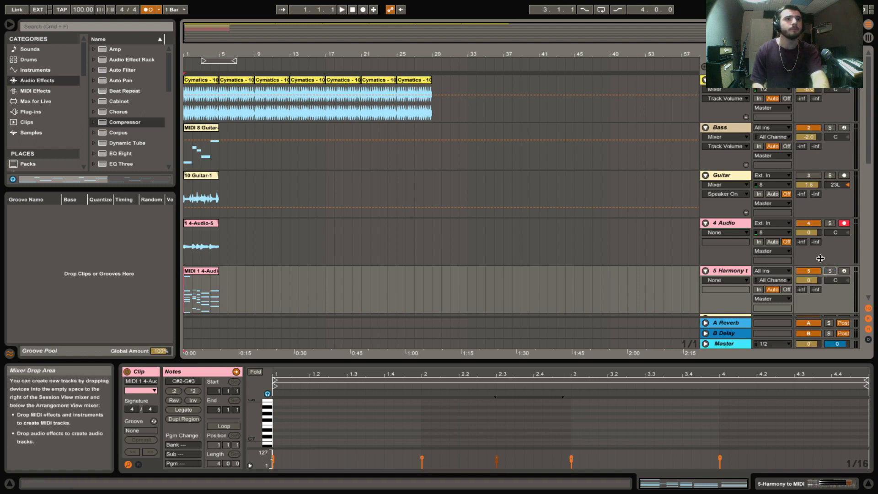
click(808, 223)
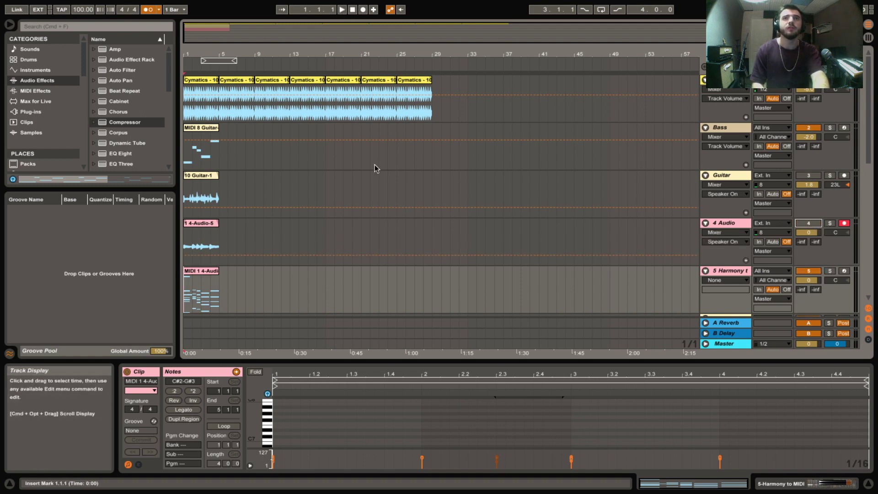
click(809, 175)
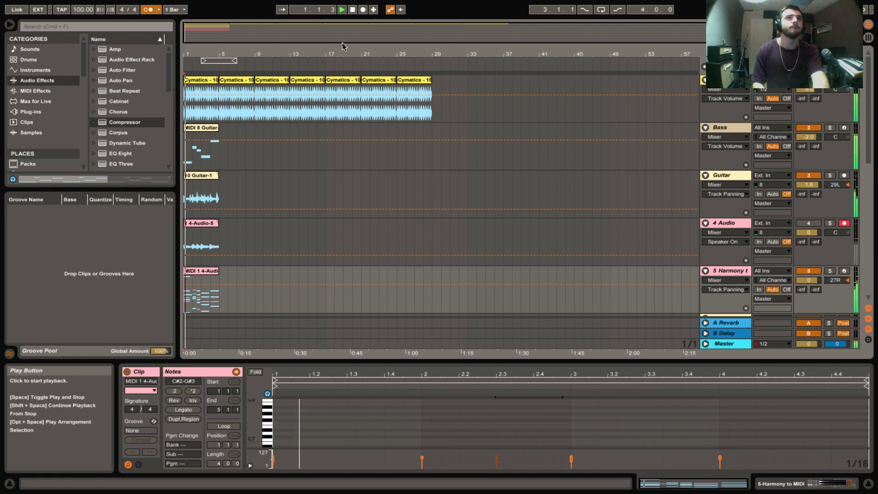
Play the full arrangement from the beginning, zoomed to bars 1–31
click(353, 10)
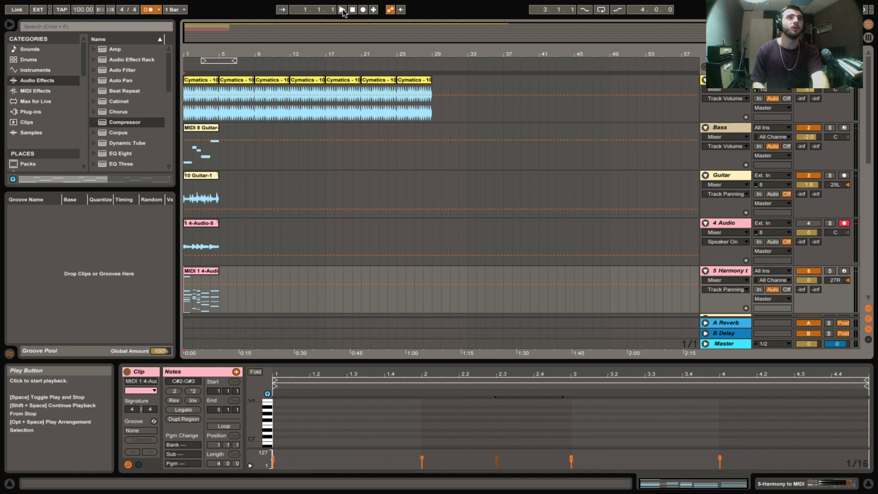
click(342, 9)
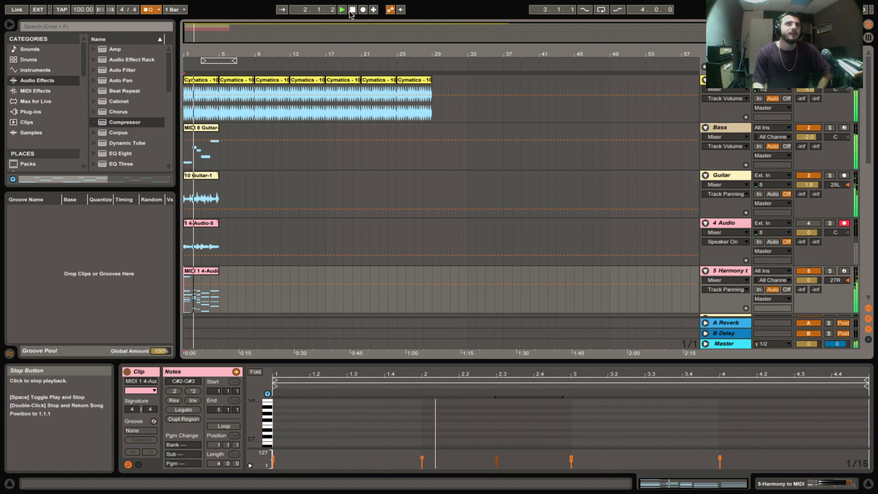
drag(325, 35, 293, 41)
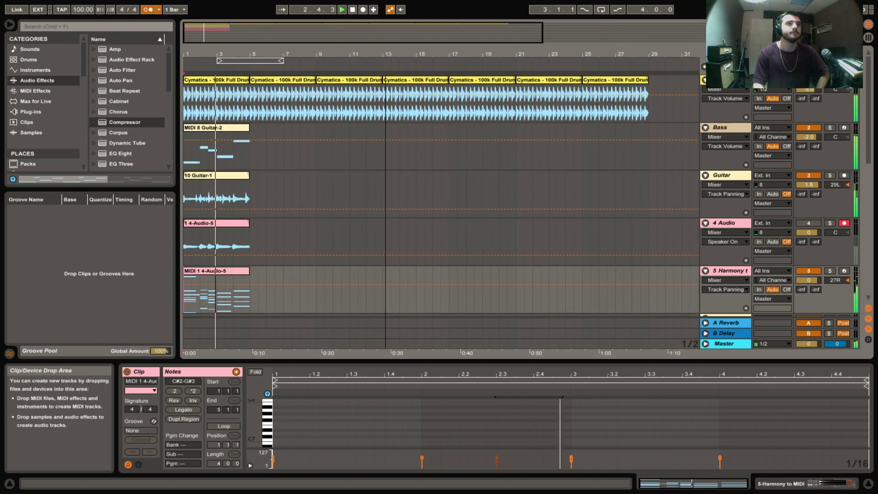
Turn on looping for the Guitar-2 MIDI and Guitar-1 audio clips, and delete the 4 Audio track
click(218, 127)
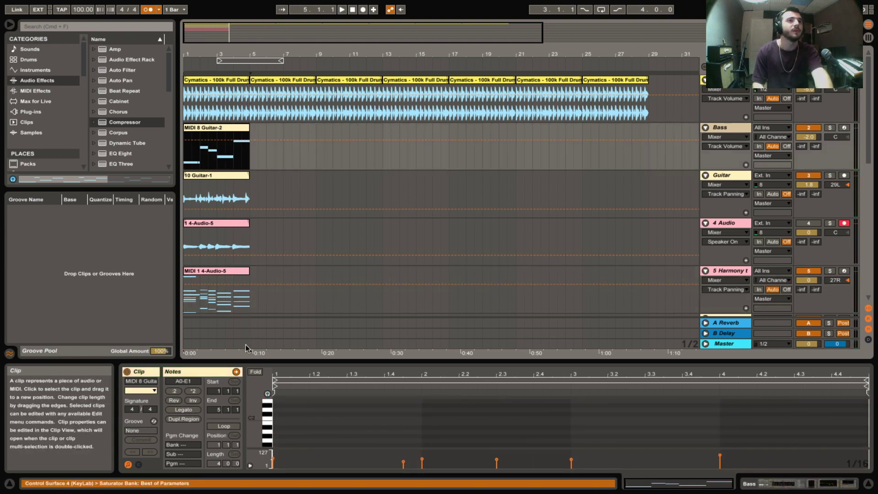
click(223, 425)
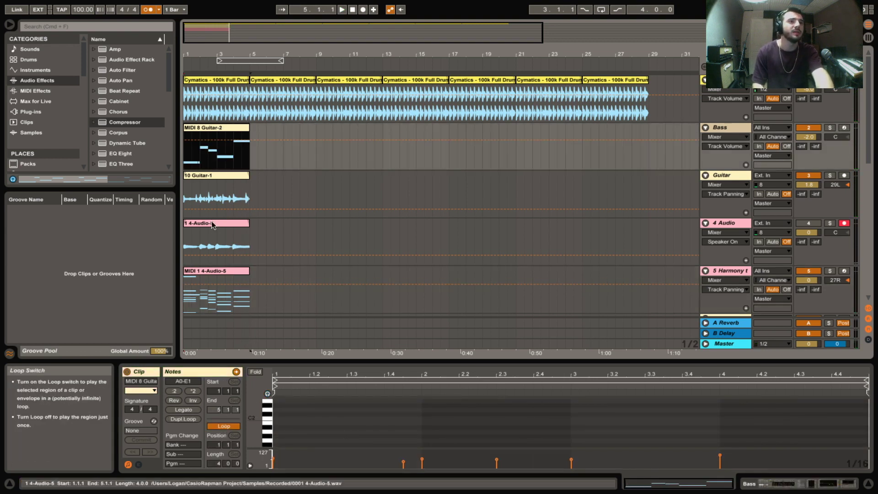
click(210, 182)
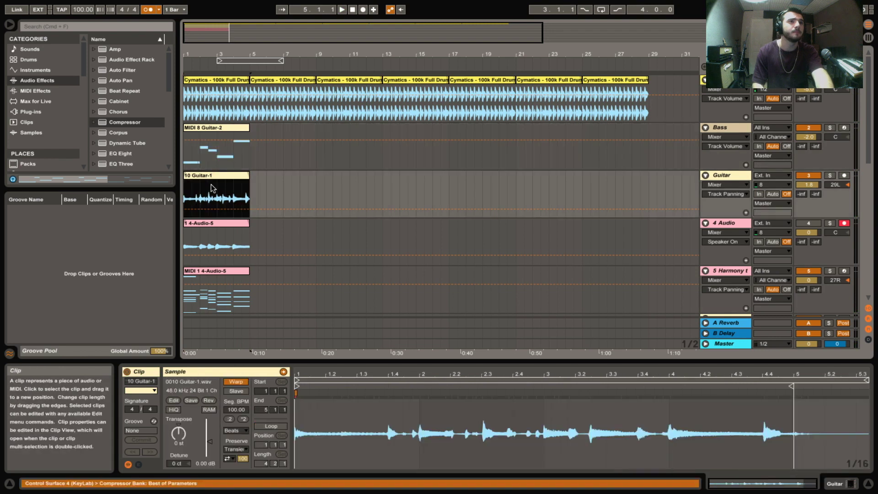
click(270, 427)
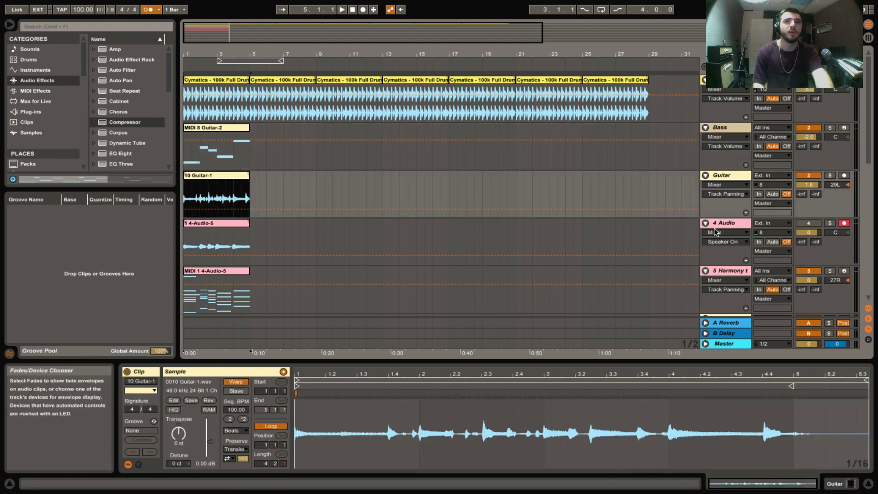
click(727, 223)
key(Delete)
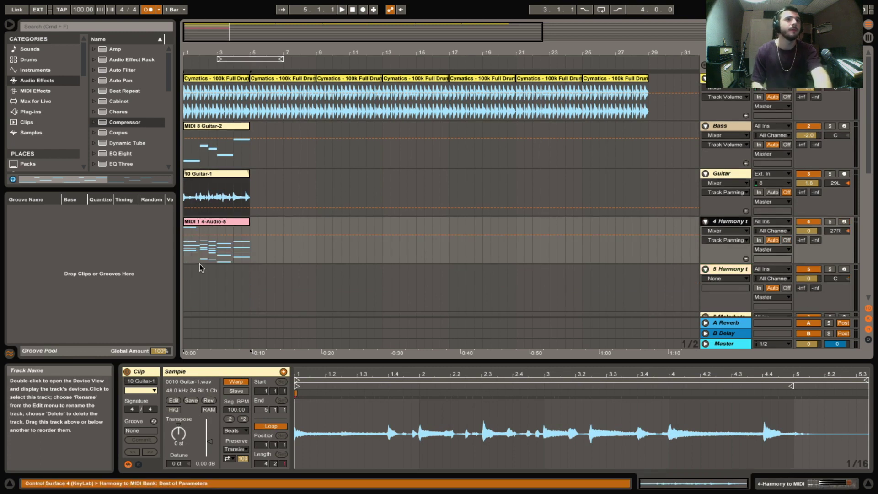
Loop the harmony MIDI clip and extend all three clips to bar 21
click(232, 220)
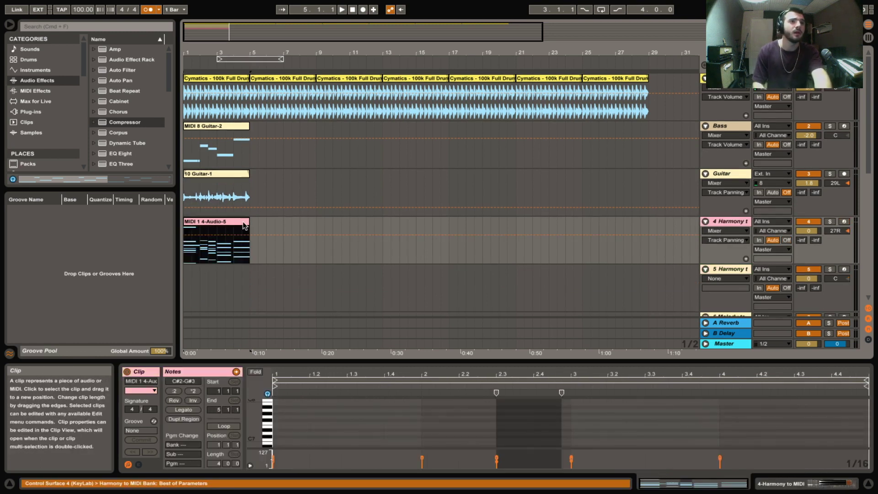
click(224, 426)
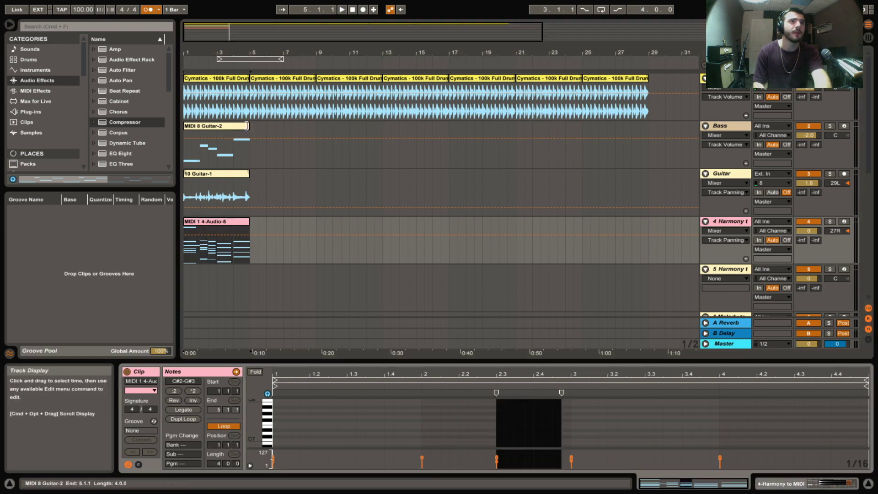
drag(249, 128, 516, 137)
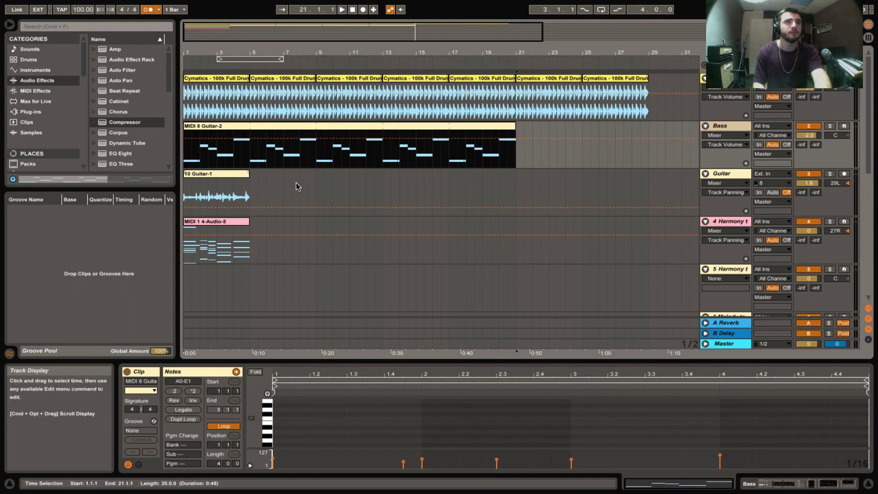
drag(250, 174, 516, 183)
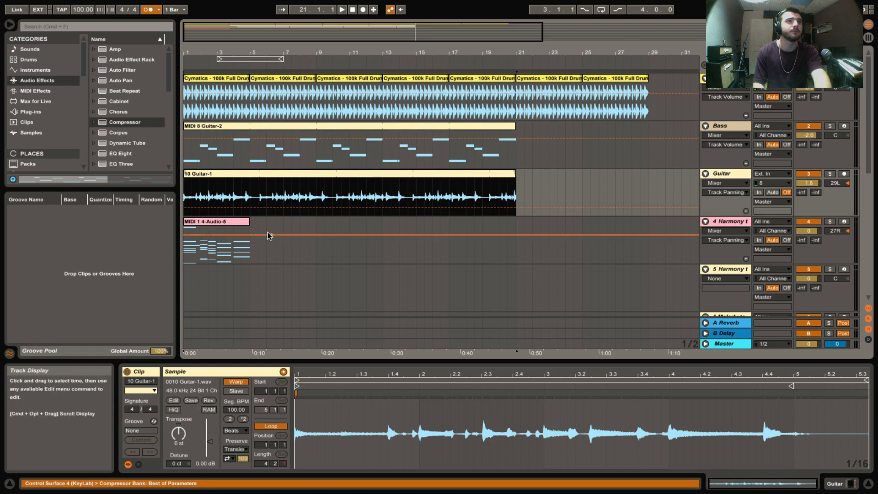
drag(248, 222, 513, 218)
Pull the Guitar-1 audio clip's loop end back to bar 5 and play the looped beat
key(space)
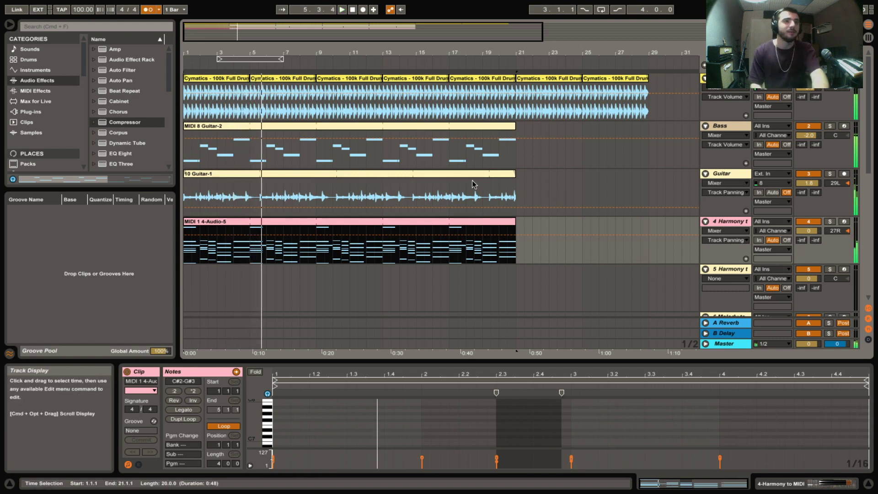
key(plus)
key(plus)
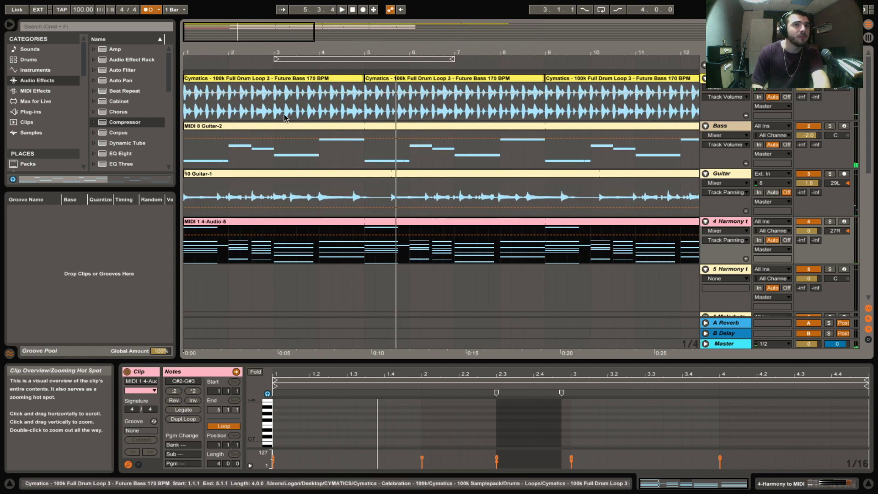
click(370, 177)
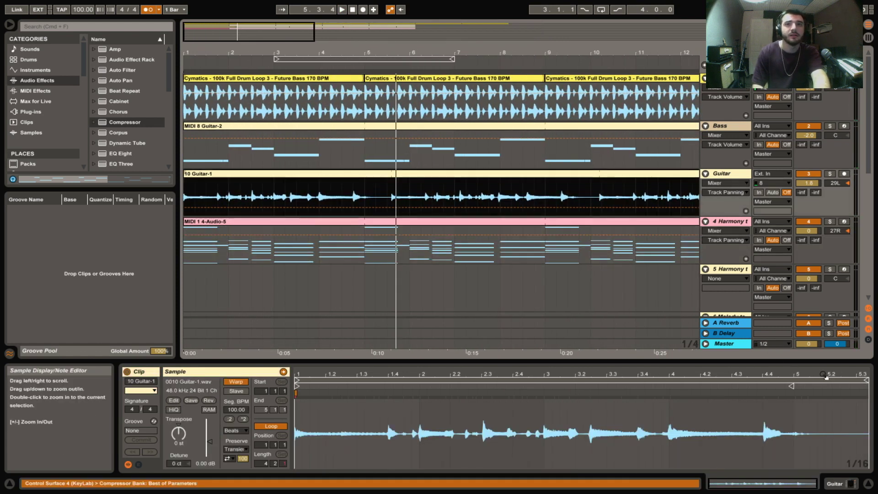
drag(861, 380, 792, 379)
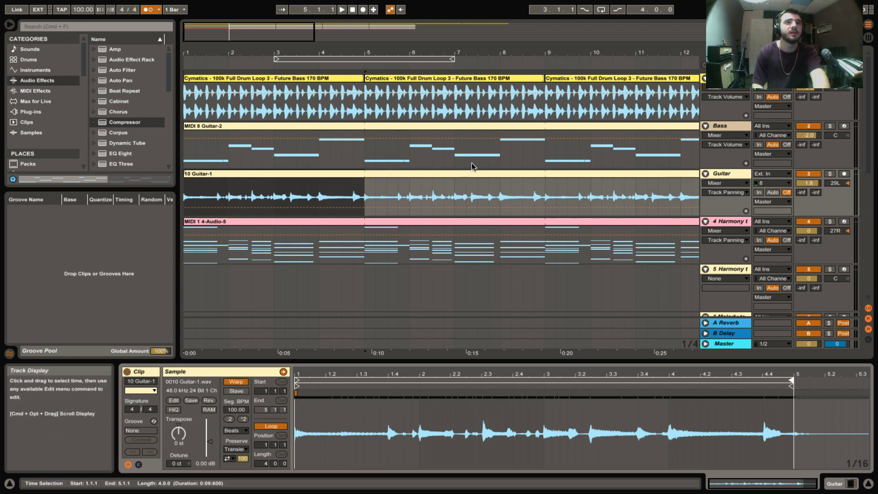
key(space)
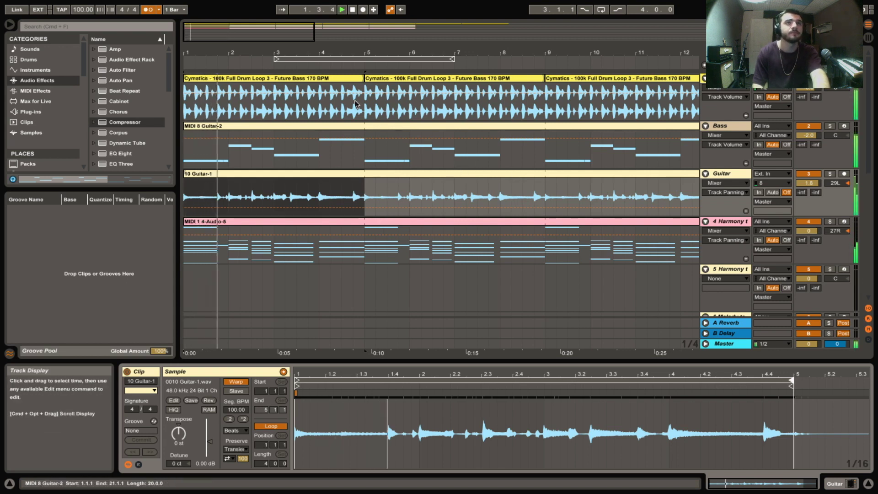
key(minus)
key(minus)
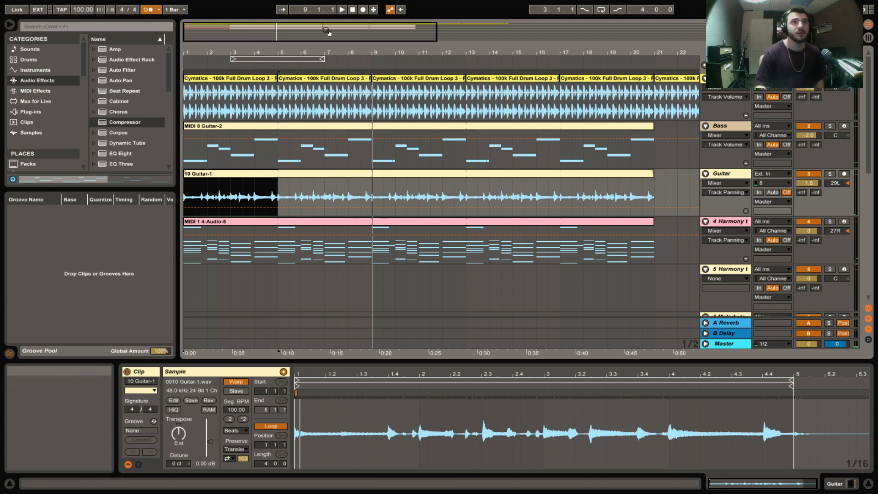
drag(327, 30, 328, 22)
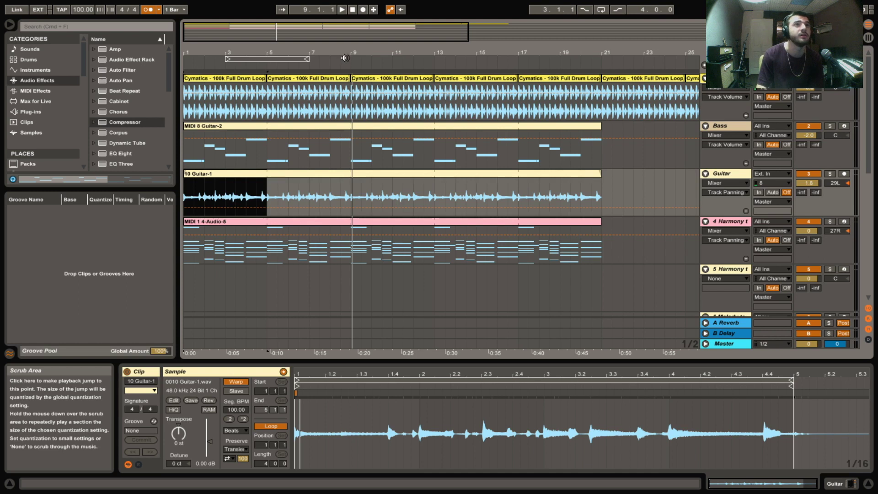
drag(337, 33, 339, 26)
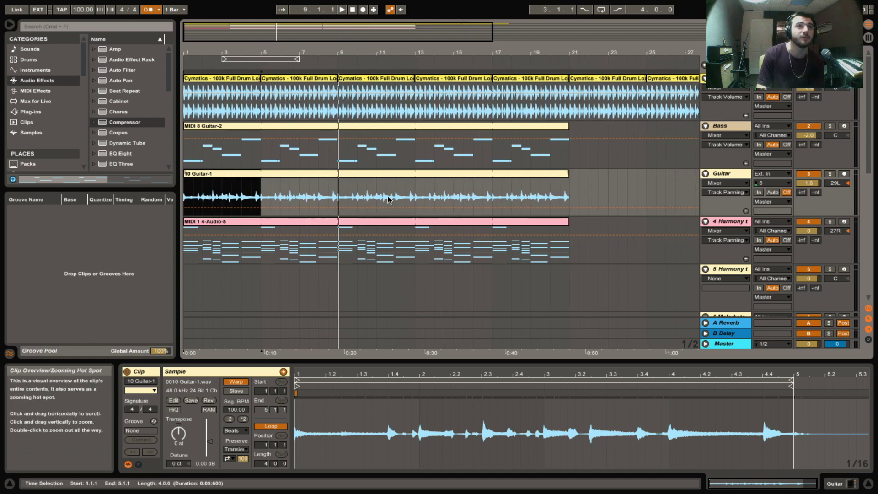
scroll(388, 198, down, 2)
scroll(388, 196, up, 2)
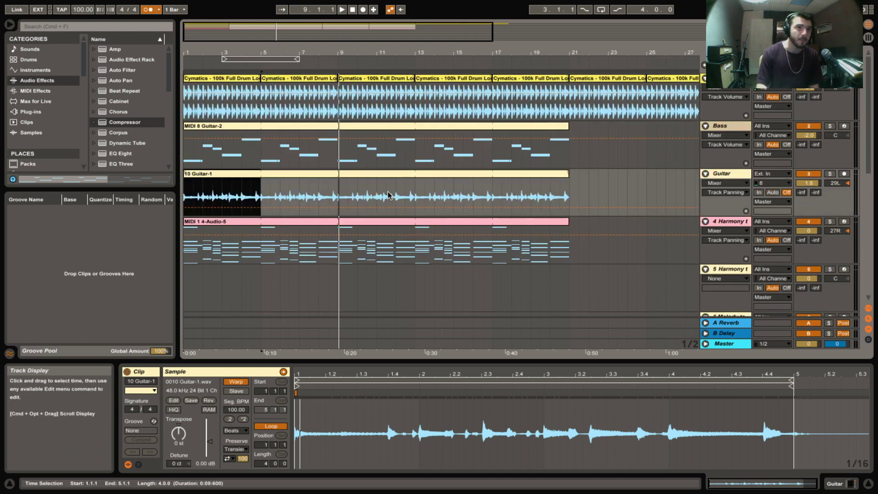